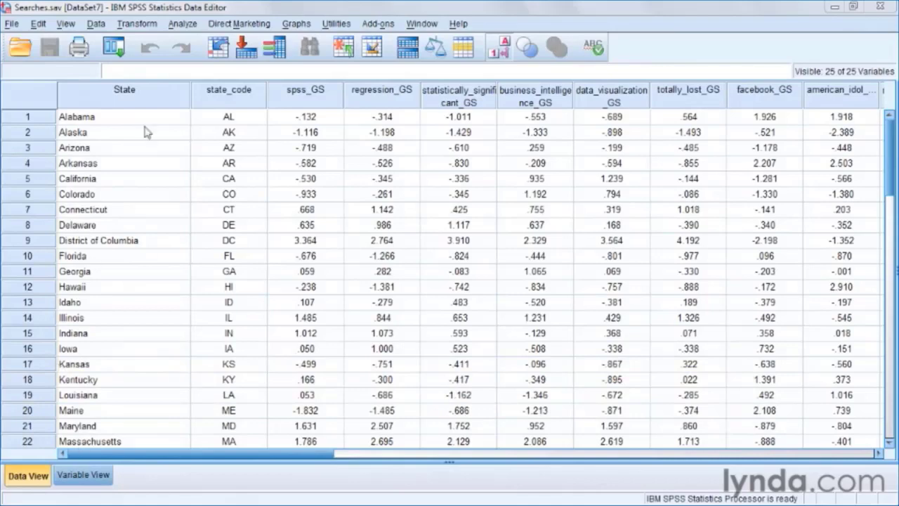
Start a One-Way ANOVA and add 'NFL' [nfl_GS] as the dependent variable.
left_click(176, 25)
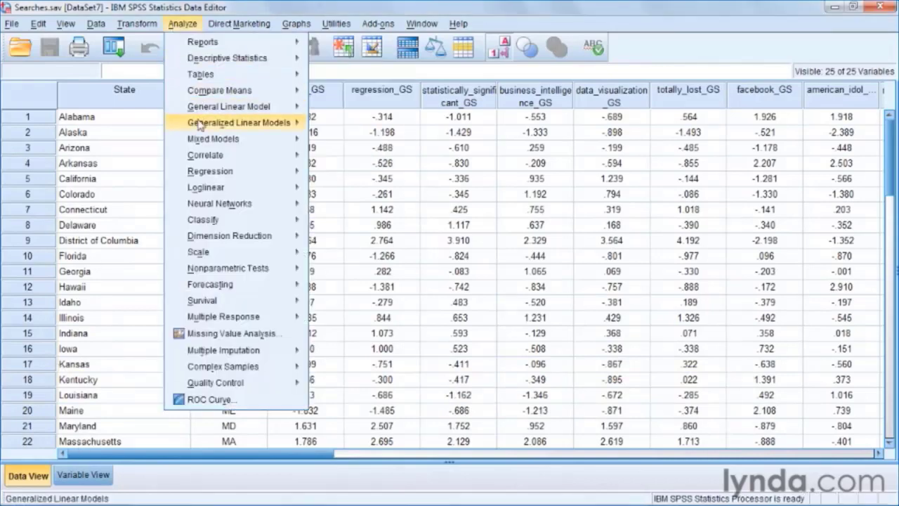
mouse_move(218, 90)
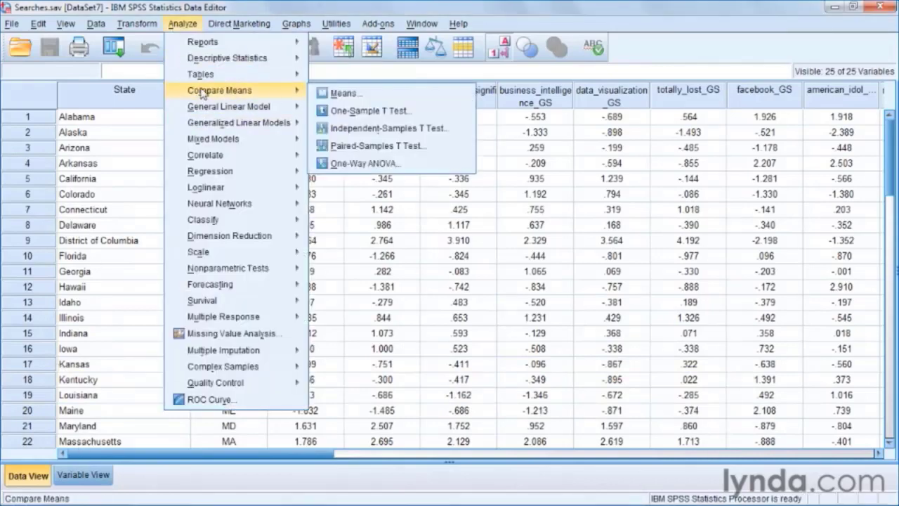
left_click(446, 168)
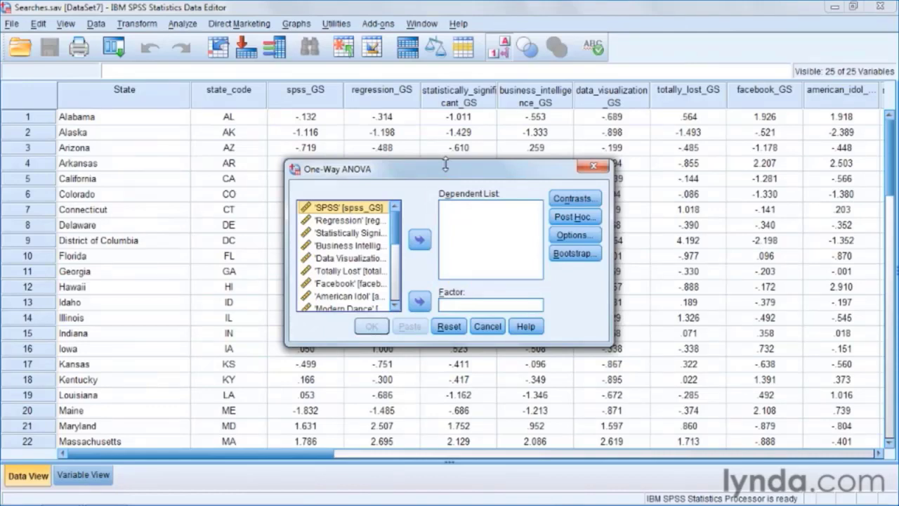
left_click_drag(396, 225, 397, 261)
left_click(359, 249)
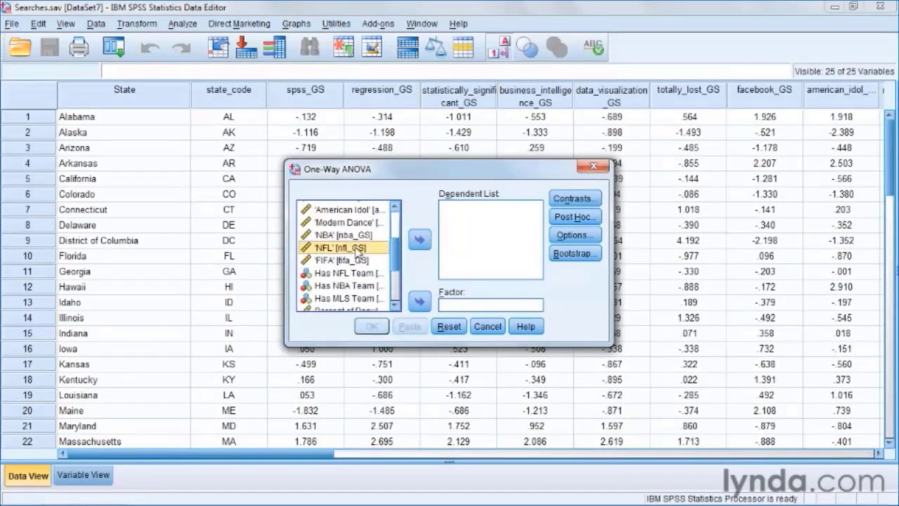
left_click(419, 242)
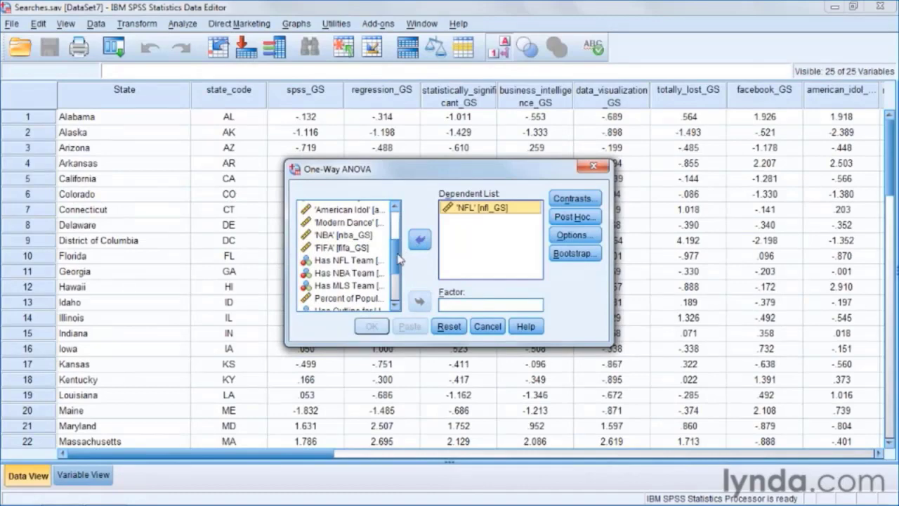
Set the Census Bureau Region variable as the factor of the One-Way ANOVA.
left_click_drag(399, 258, 402, 288)
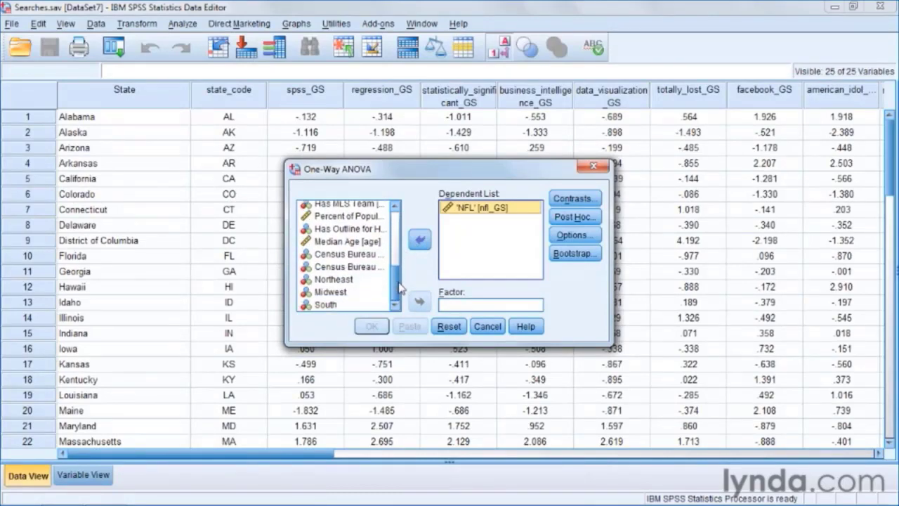
left_click(366, 258)
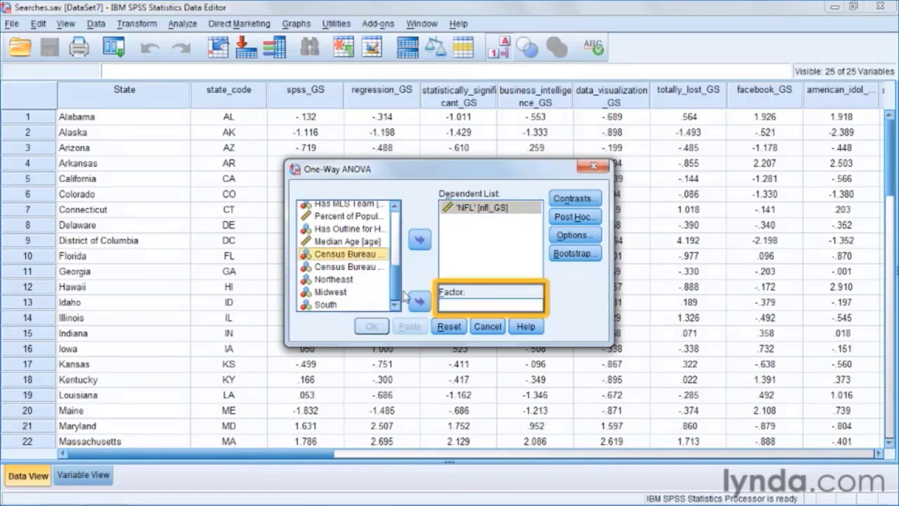
left_click(418, 302)
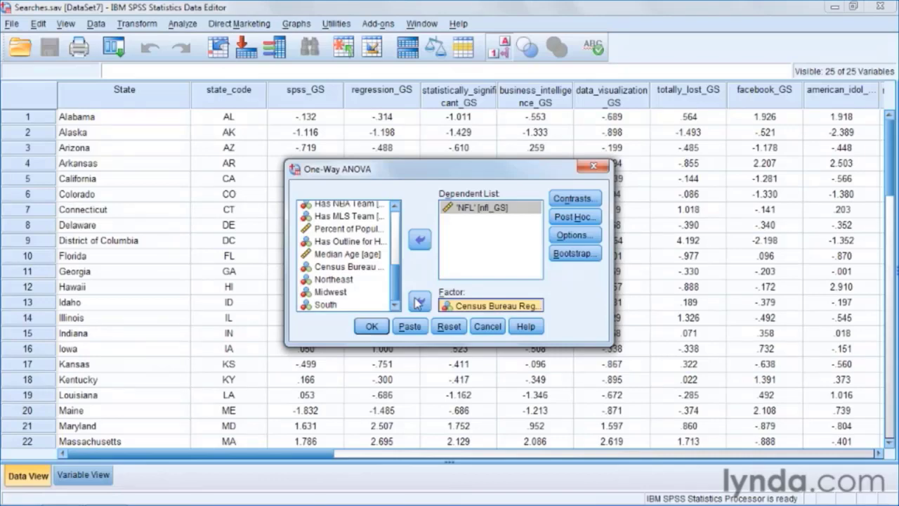
Check the contrast settings without changing them, and enable the Tukey post hoc test for the ANOVA.
left_click(595, 200)
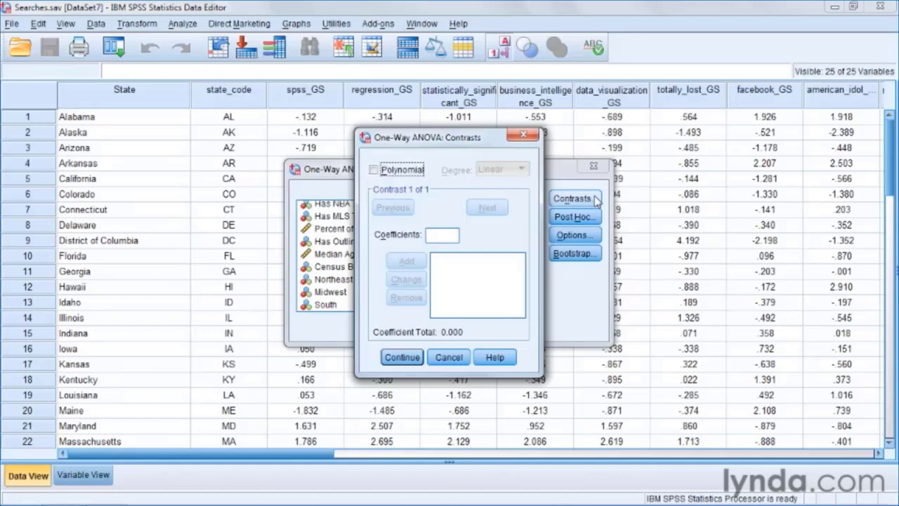
left_click(450, 357)
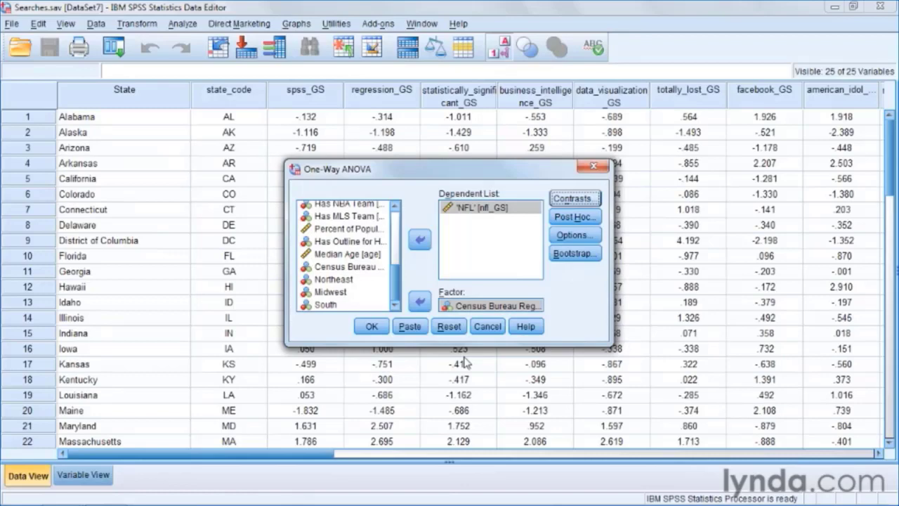
left_click(590, 218)
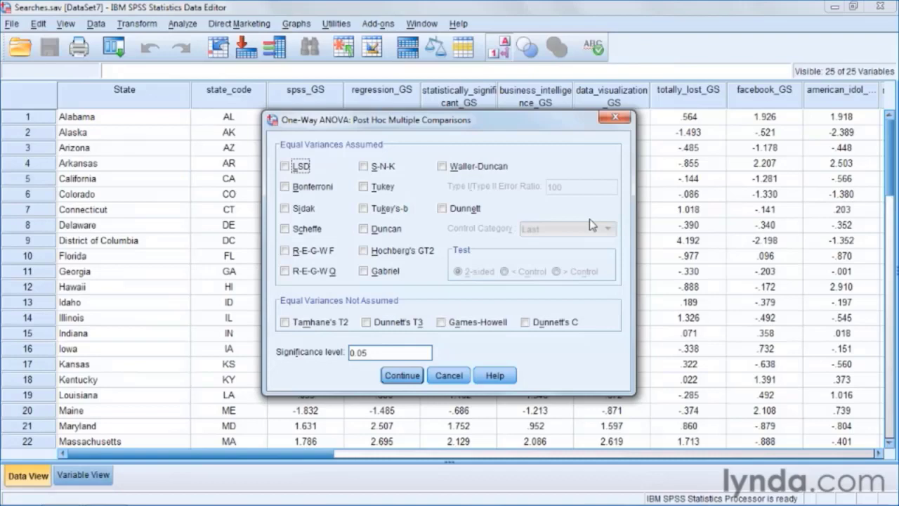
left_click(363, 187)
left_click(412, 376)
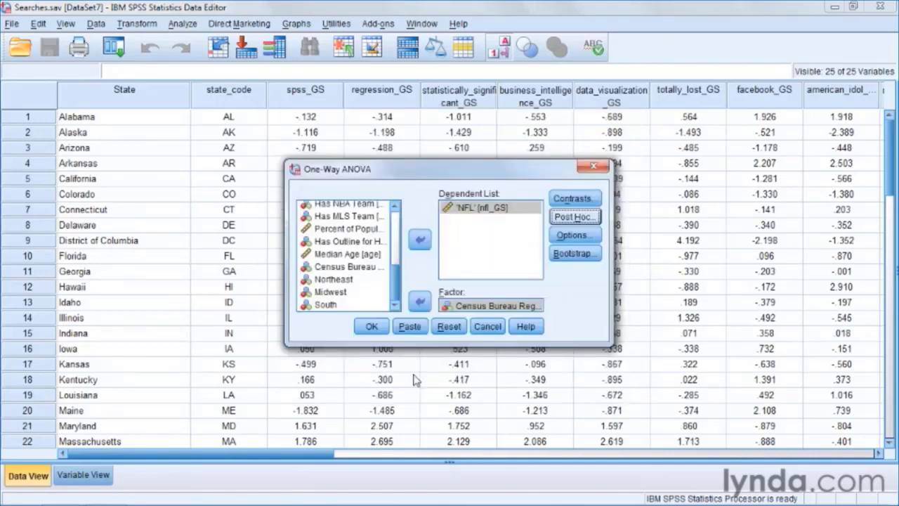
Request descriptive statistics and a means plot for the ANOVA, and run the analysis.
left_click(598, 237)
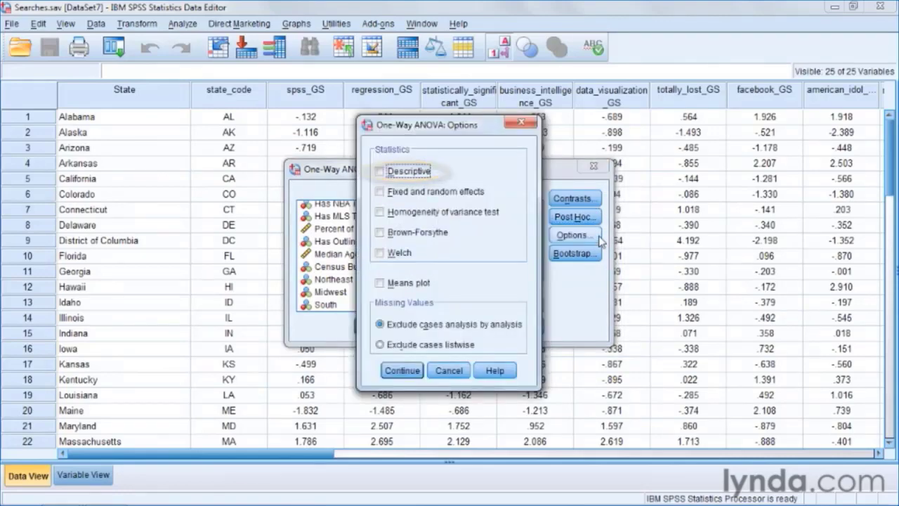
left_click(382, 175)
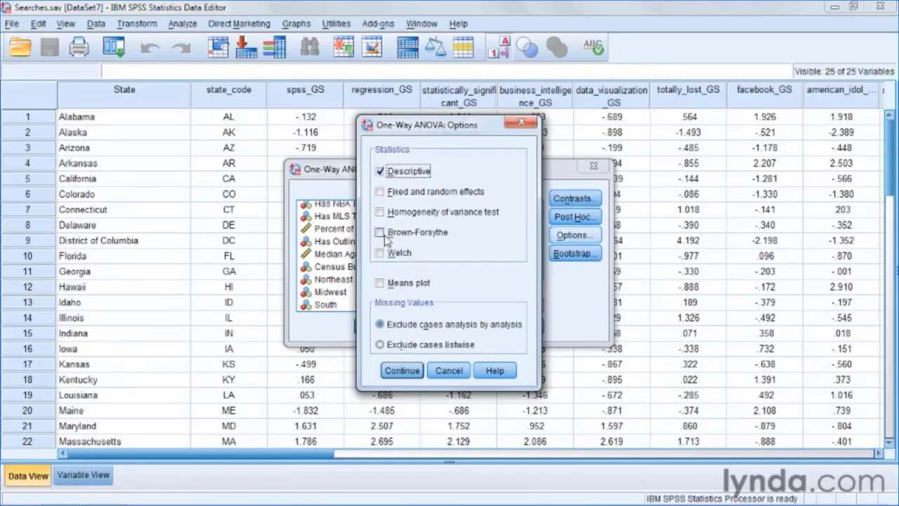
left_click(380, 283)
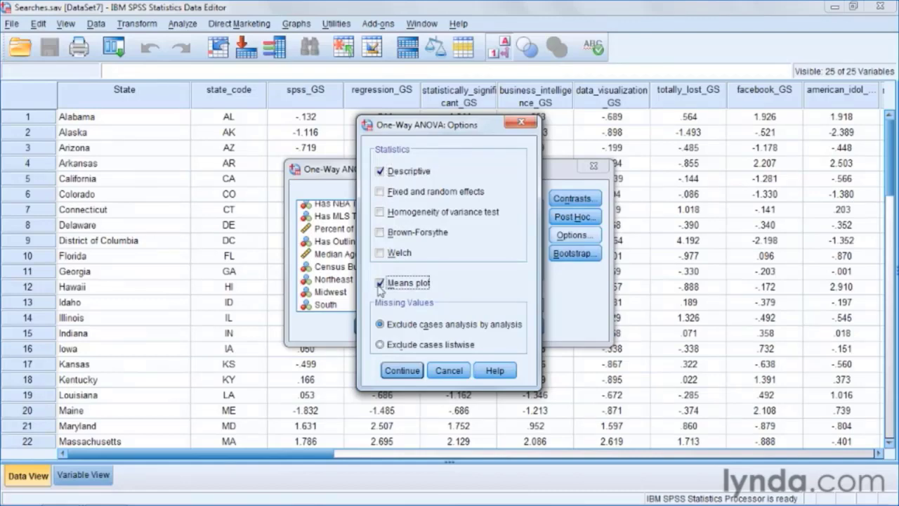
left_click(402, 370)
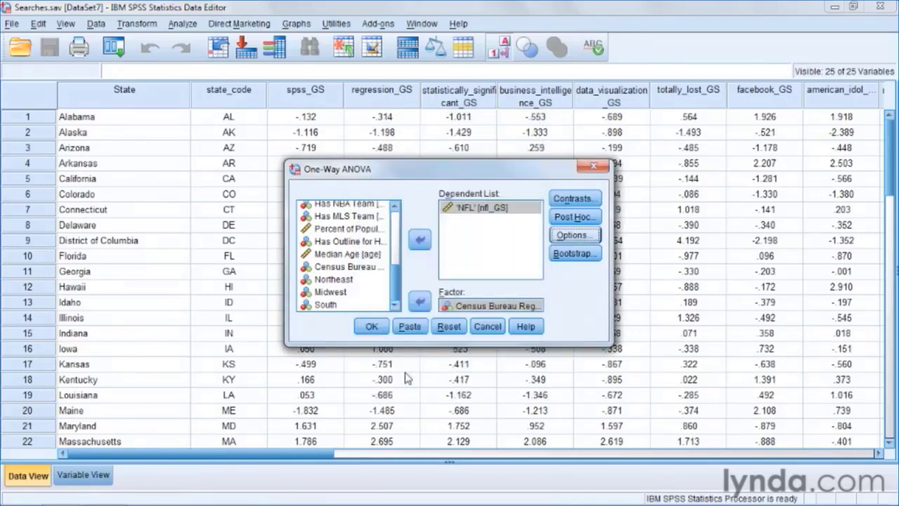
left_click(375, 327)
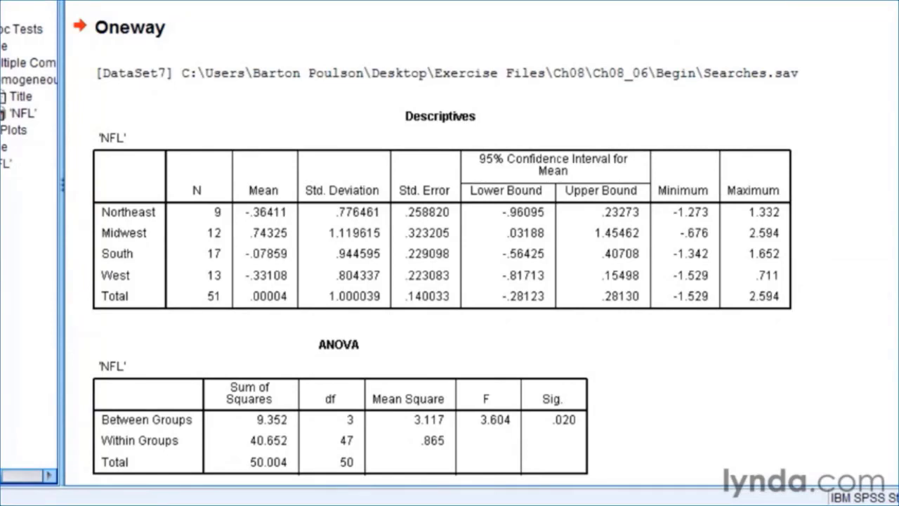
Examine the Oneway output's post hoc multiple comparisons, homogeneous subsets and means plot by Census Bureau region.
scroll(422, 281, "down", 10)
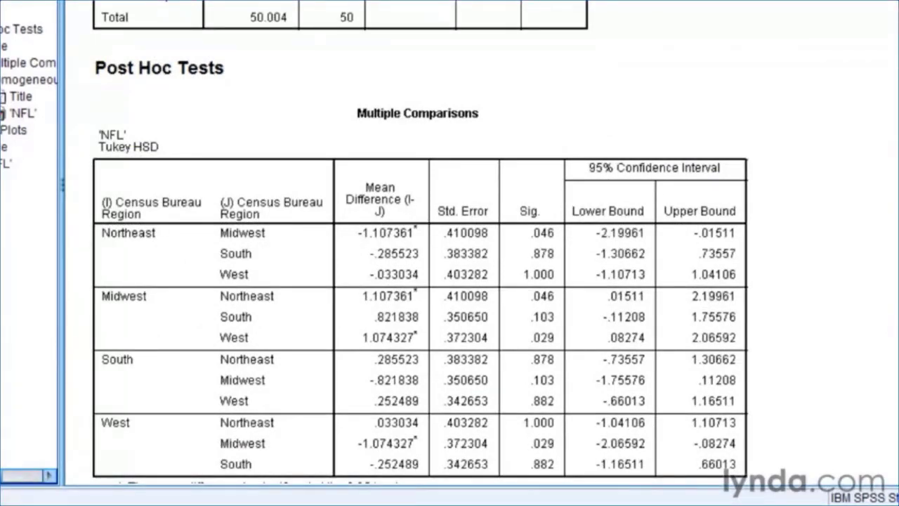
scroll(421, 281, "down", 10)
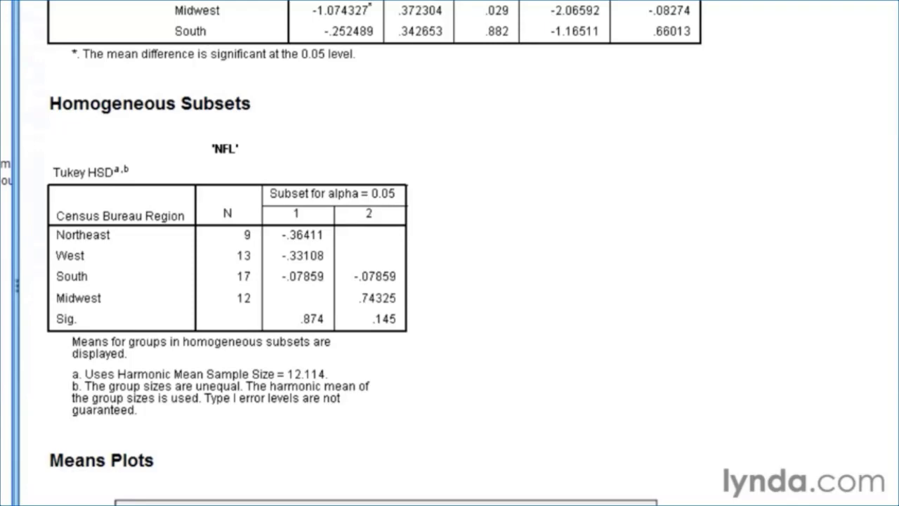
scroll(848, 212, "down", 5)
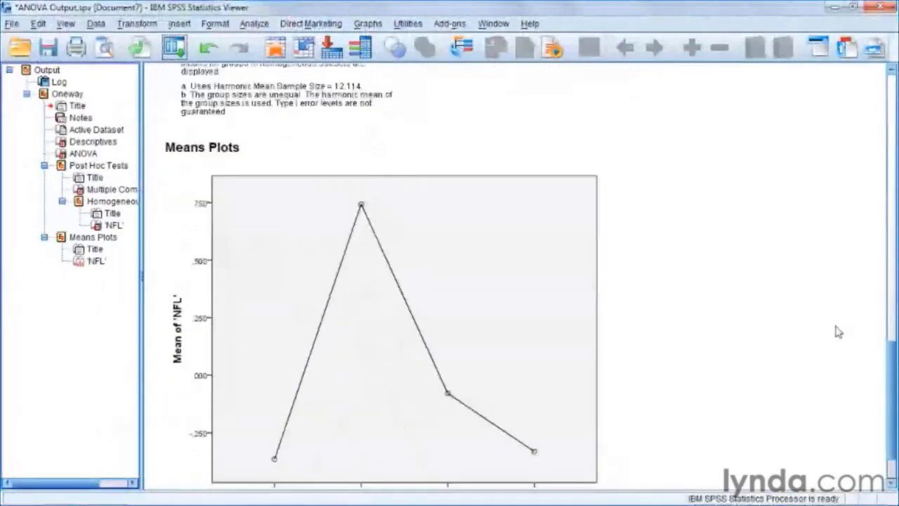
scroll(838, 332, "down", 2)
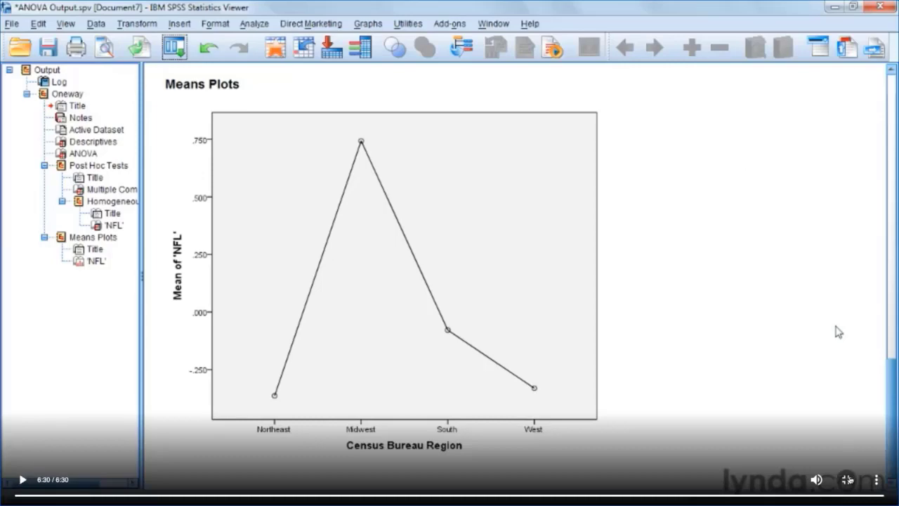
Exit the full-screen ANOVA video and switch from the Chapter 12 course page to the Week 12 online session.
left_click(847, 480)
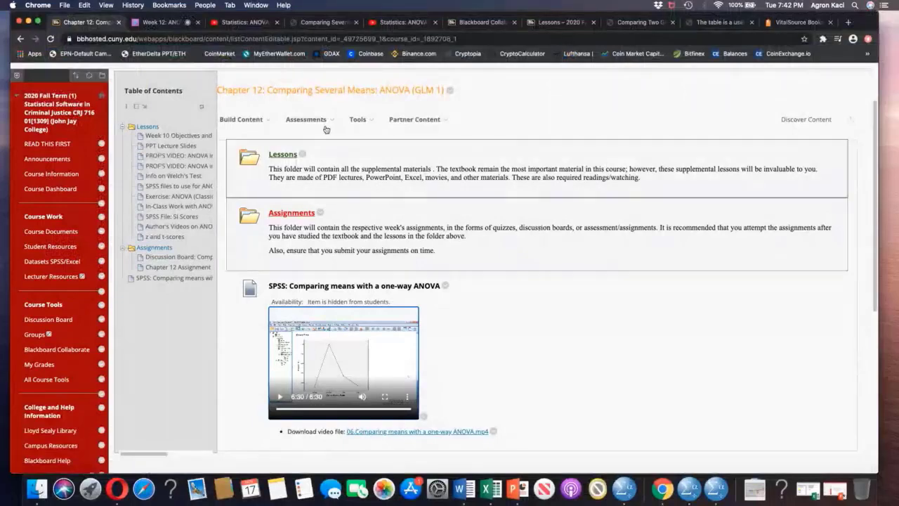
scroll(523, 332, "down", 1)
scroll(522, 332, "up", 3)
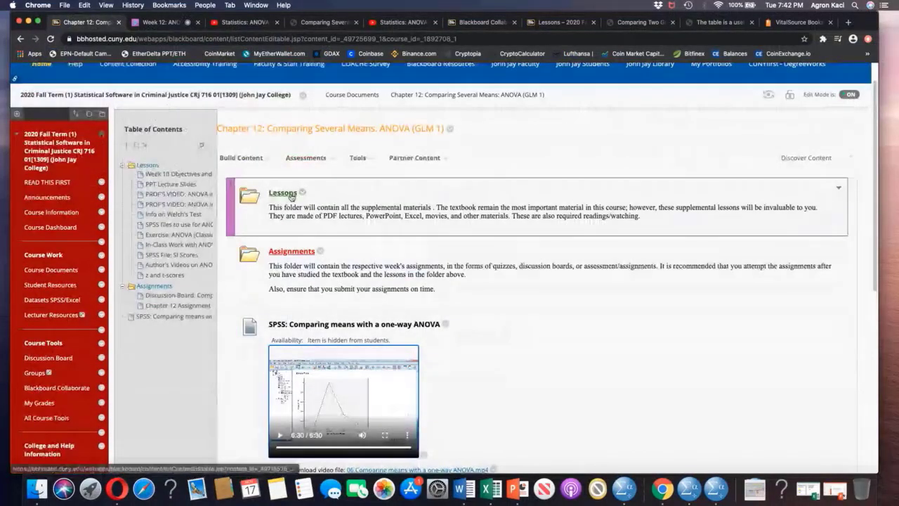
left_click(241, 158)
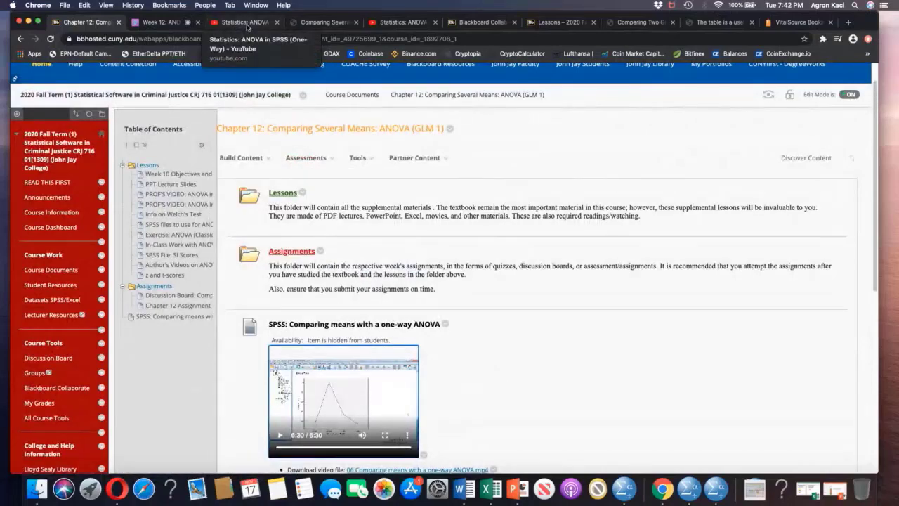
left_click(246, 23)
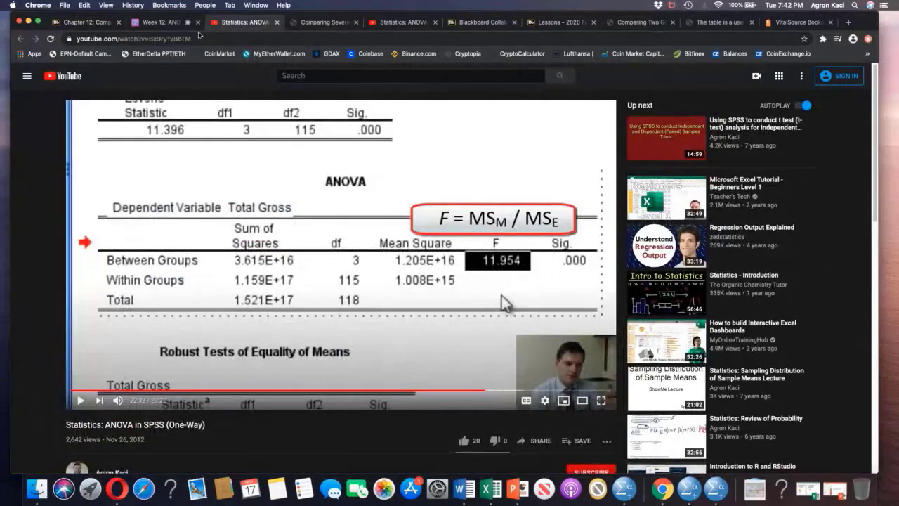
left_click(158, 22)
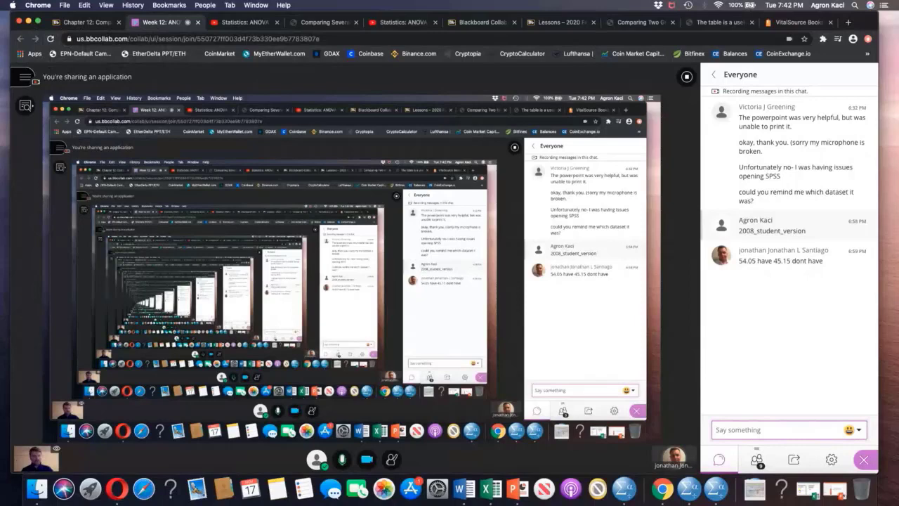
Switch to SPSS Statistics, bring the 11.23.sav data window into view and enlarge it to show all data rows.
left_click_drag(2, 42, 422, 38)
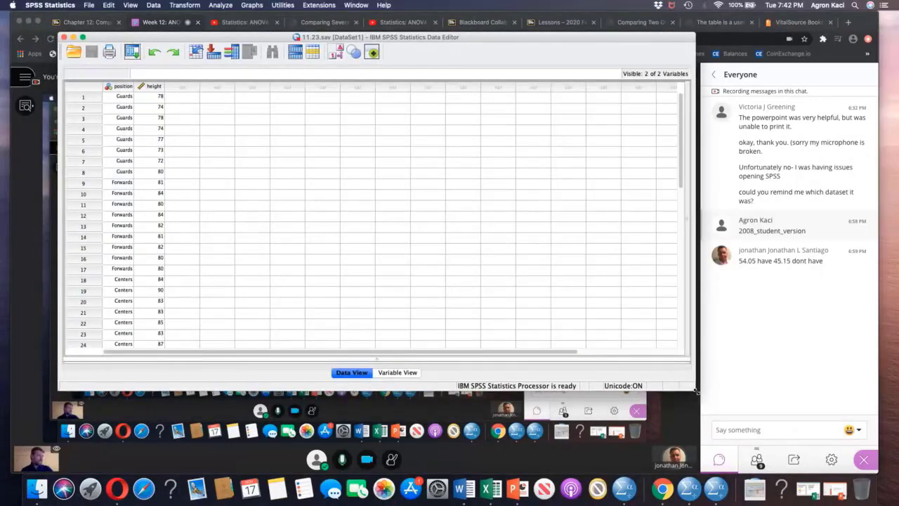
left_click_drag(695, 391, 701, 395)
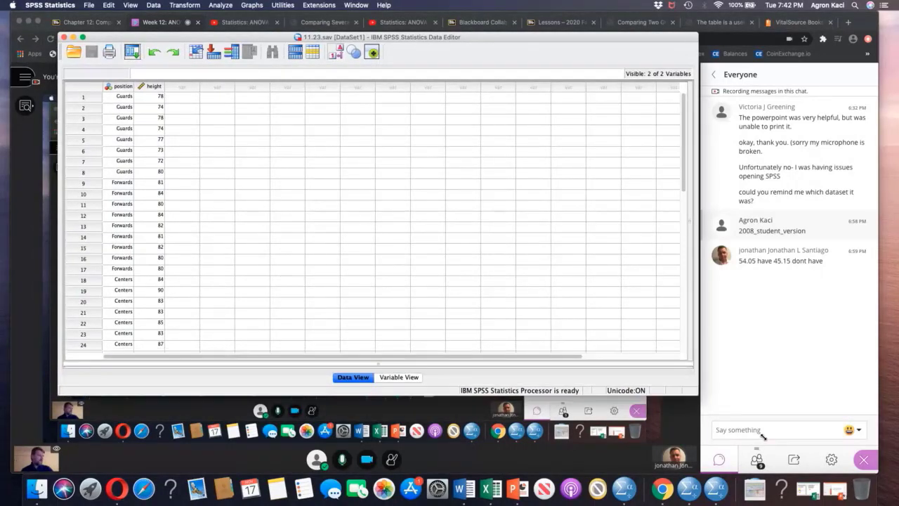
left_click_drag(763, 437, 796, 446)
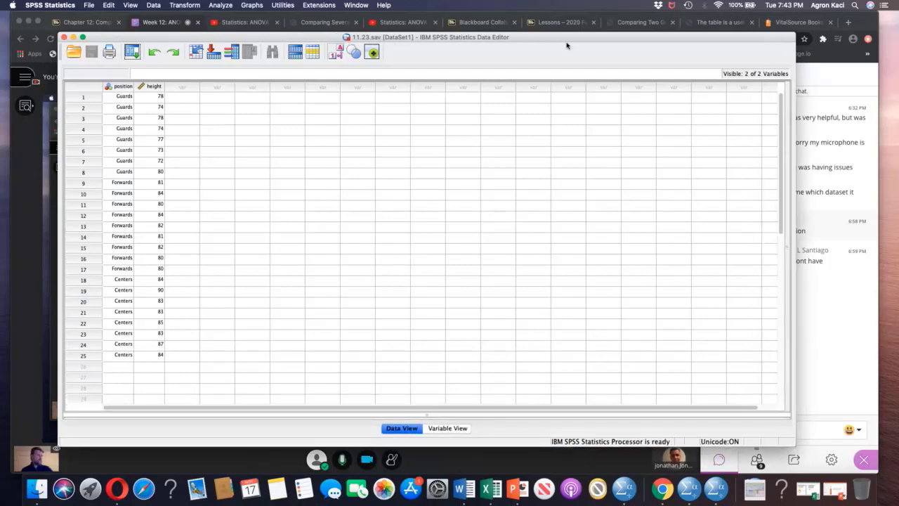
left_click_drag(567, 42, 571, 38)
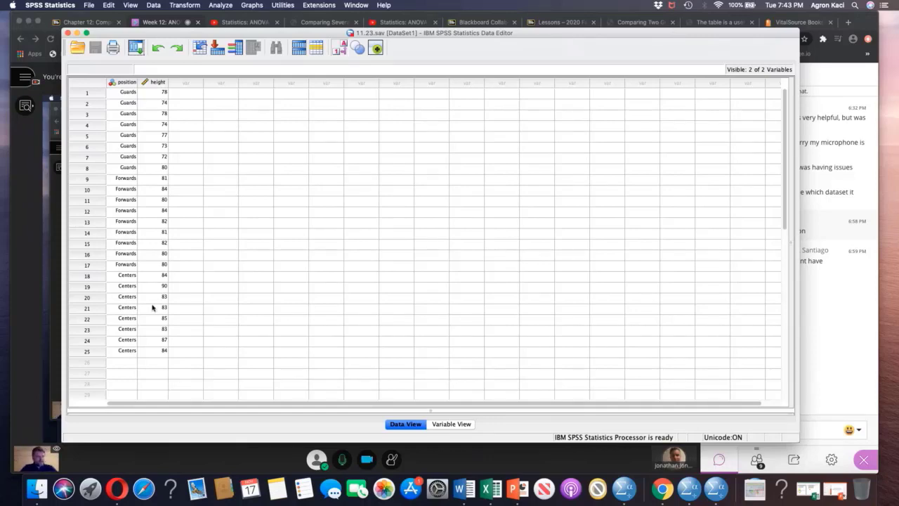
Inspect the height and position columns of the 11.23.sav dataset.
left_click(154, 83)
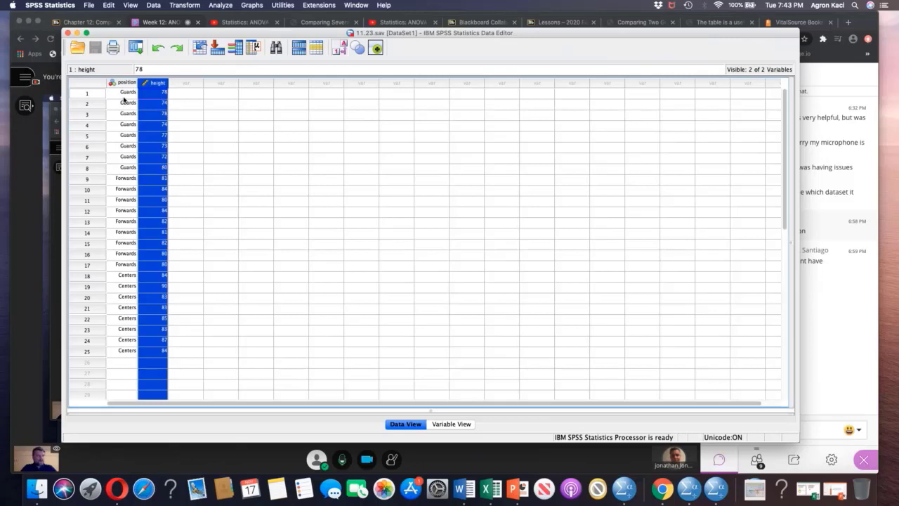
left_click(123, 83)
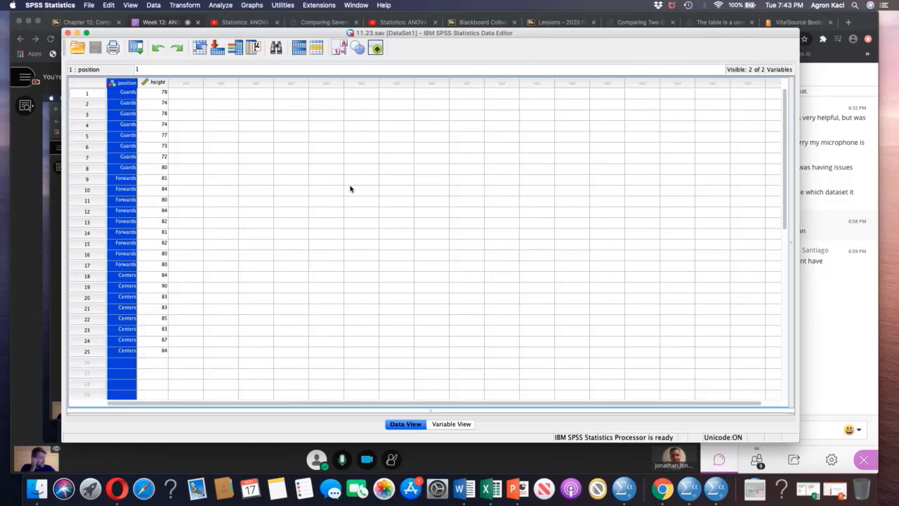
left_click(155, 86)
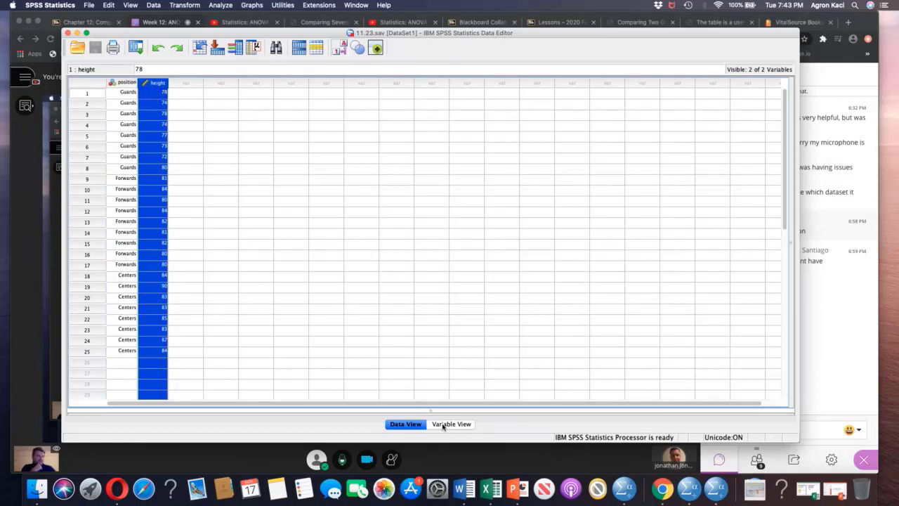
Show the variable definitions of 11.23.sav and widen the Values column.
left_click(452, 424)
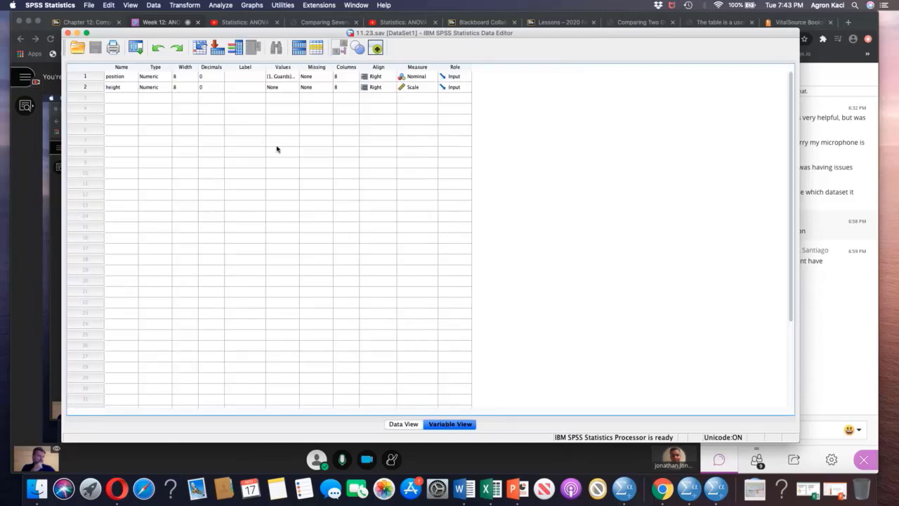
left_click_drag(304, 68, 366, 73)
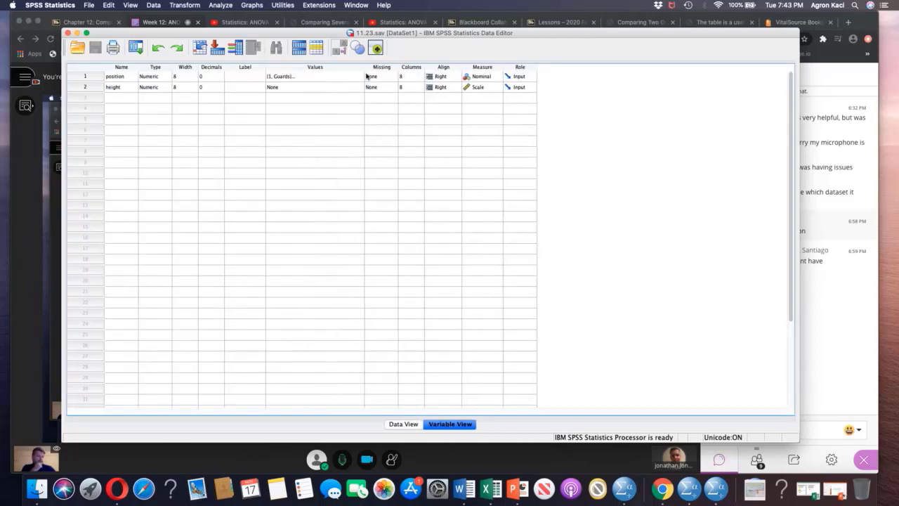
Review each value label defined for the position variable and close its value label definitions.
left_click(360, 78)
left_click(360, 77)
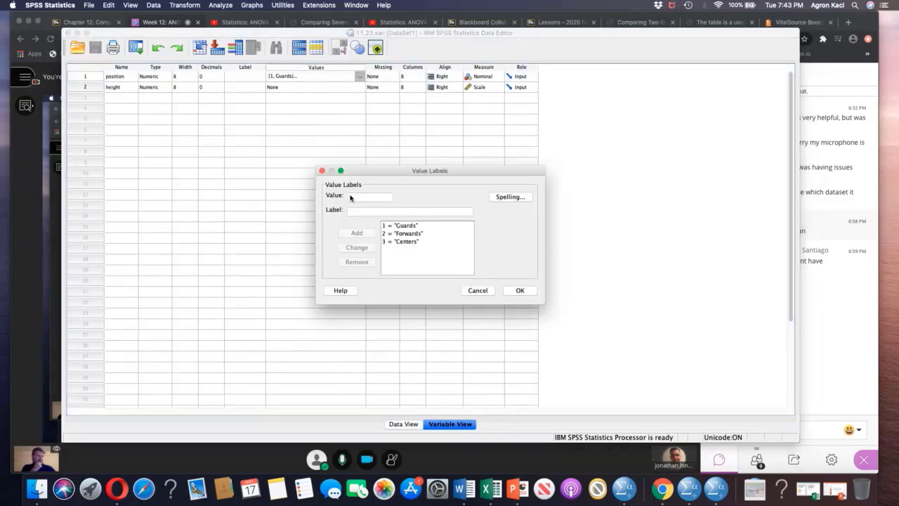
left_click(406, 233)
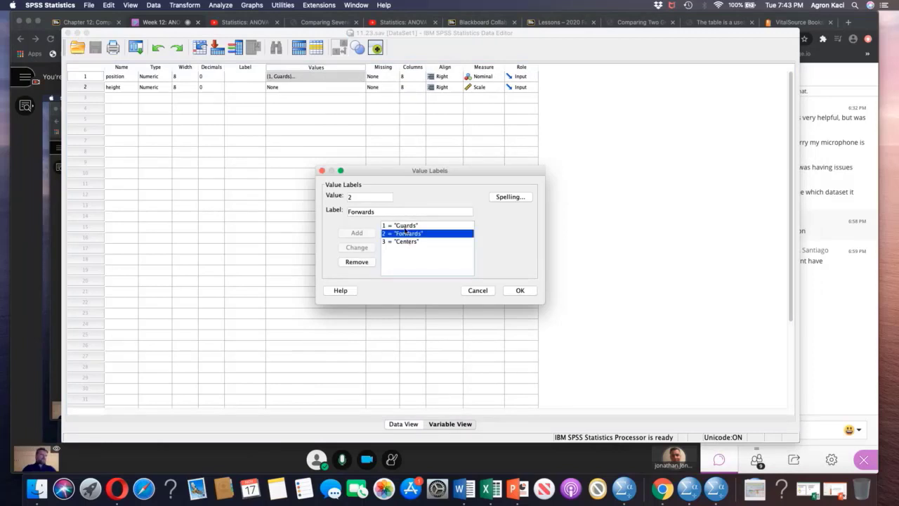
left_click(405, 226)
left_click(406, 241)
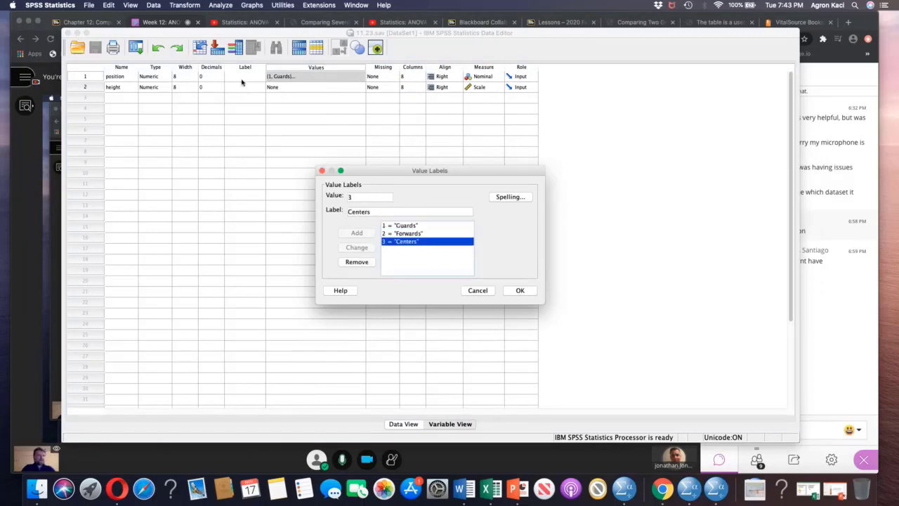
left_click(520, 290)
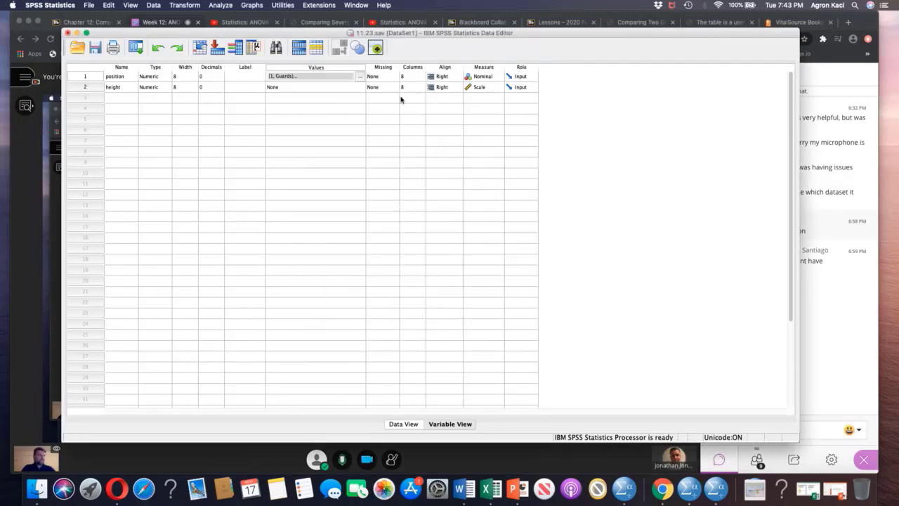
Try Ordinal as the position variable's measurement level and set it back to Nominal.
left_click(121, 78)
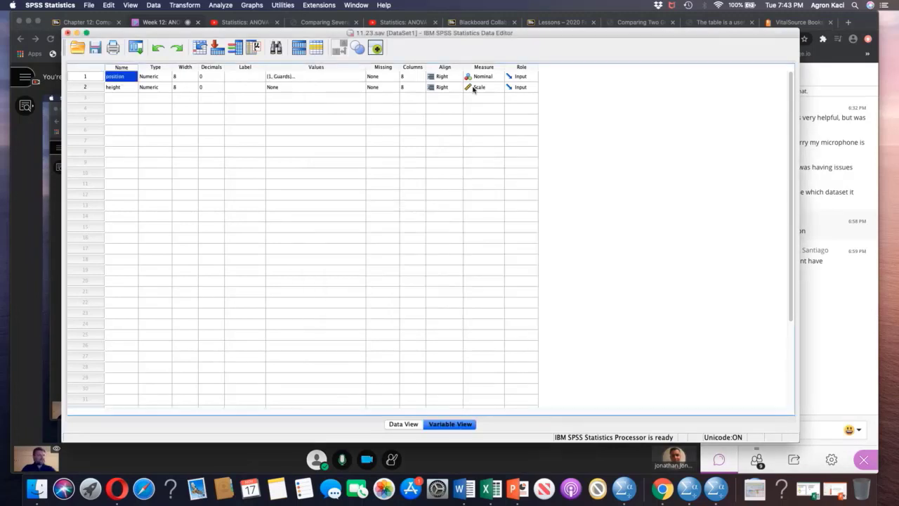
left_click(488, 77)
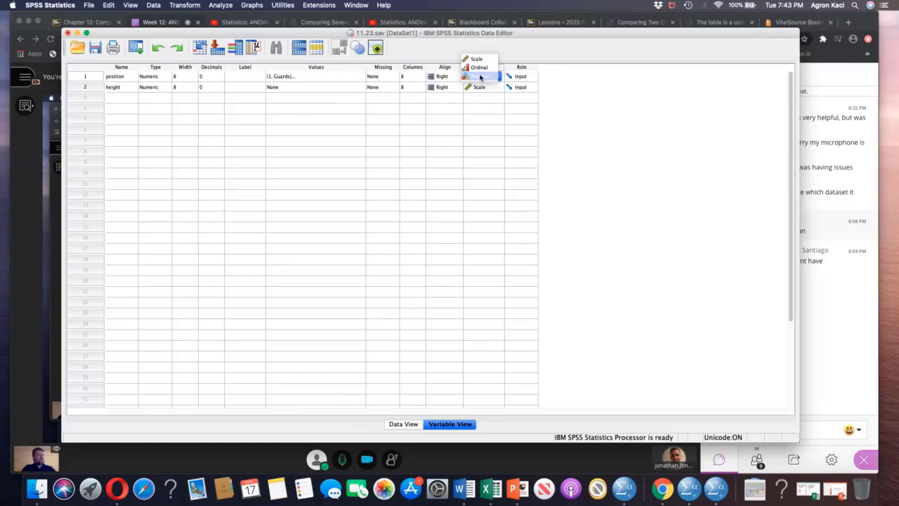
left_click(481, 76)
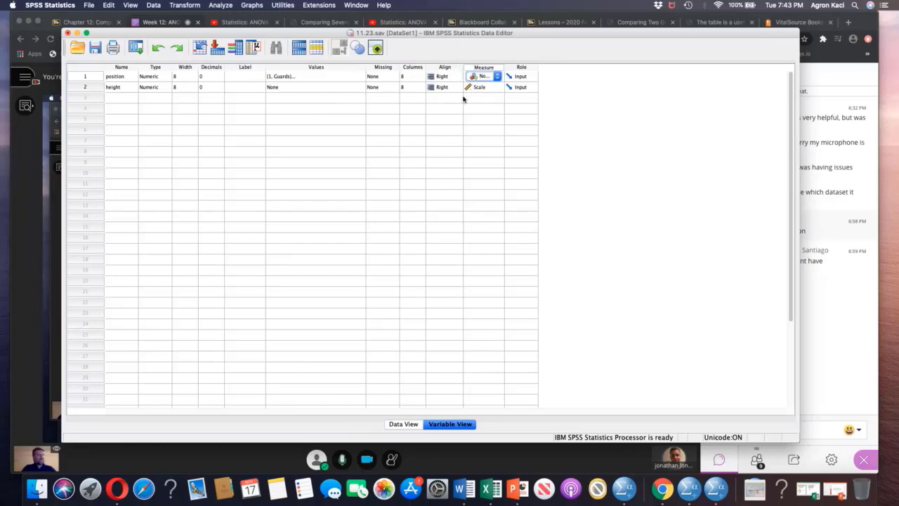
left_click(497, 77)
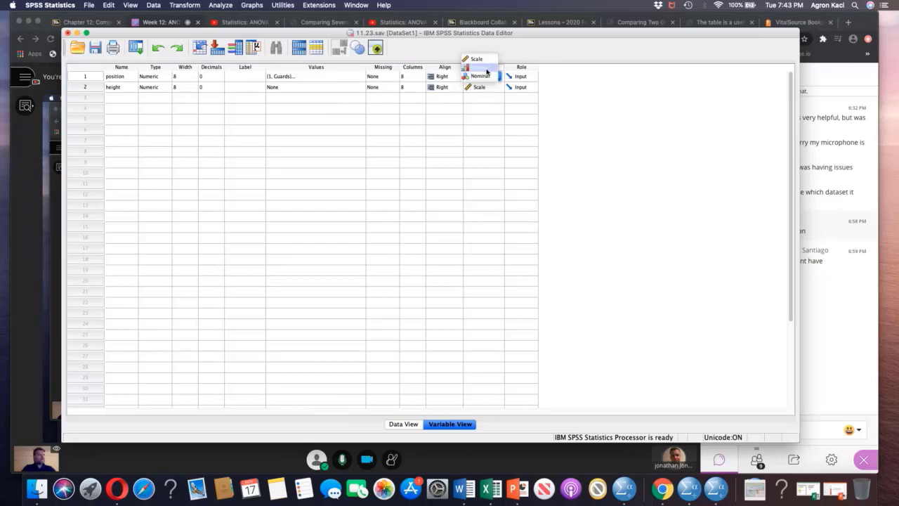
left_click(479, 68)
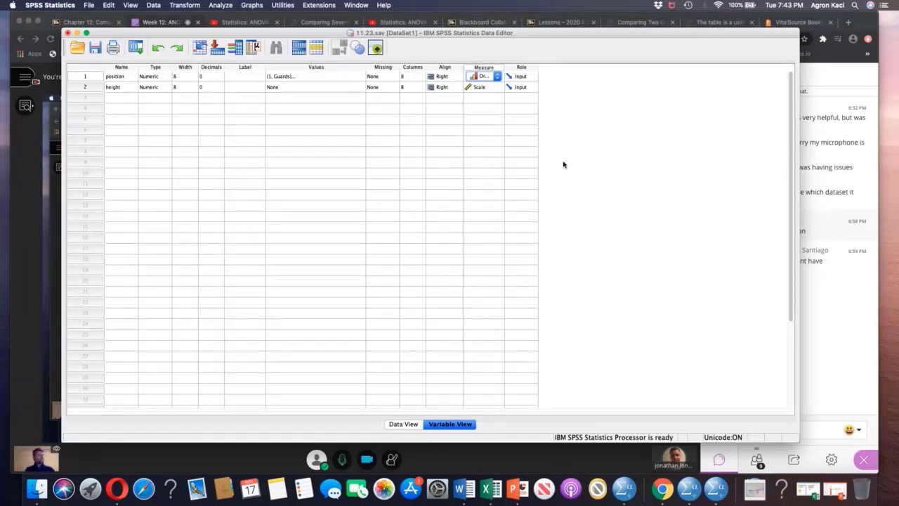
left_click(496, 76)
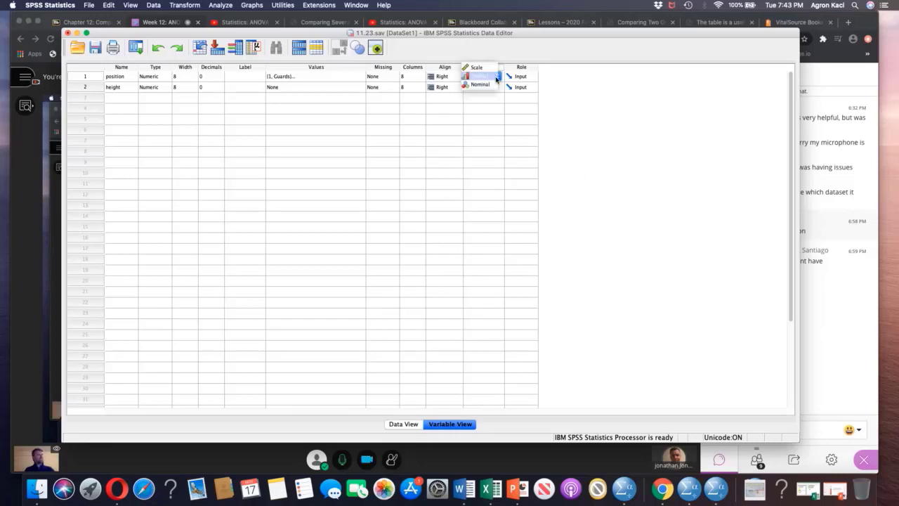
left_click(485, 84)
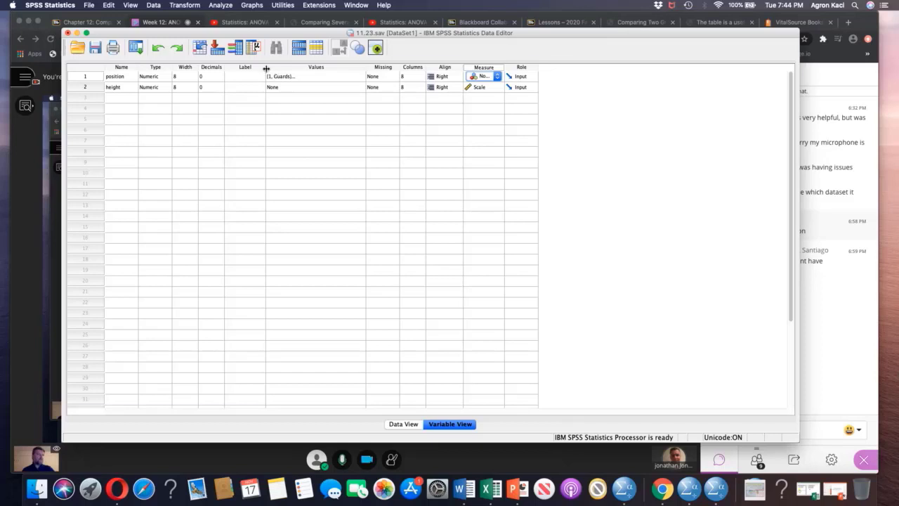
Widen the Label column and narrow the Values column in the variable definitions.
left_click_drag(266, 69, 293, 70)
left_click(389, 73)
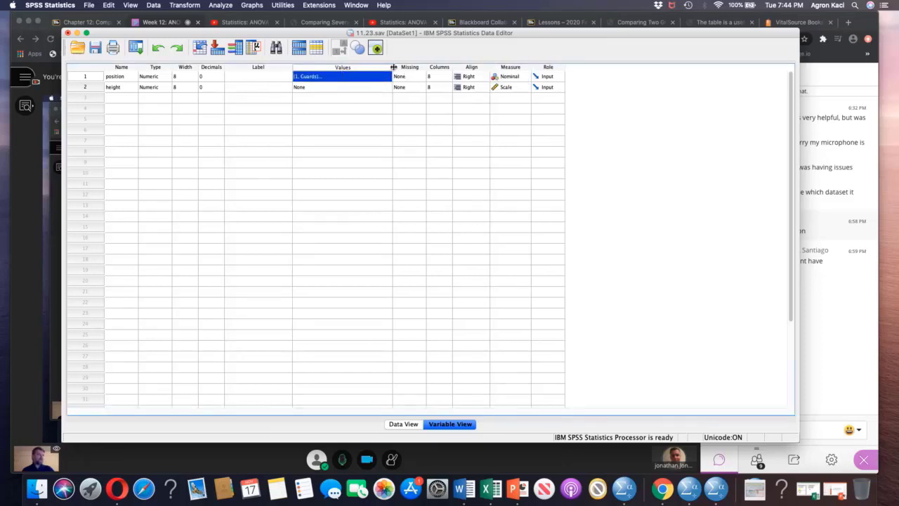
left_click_drag(394, 67, 347, 68)
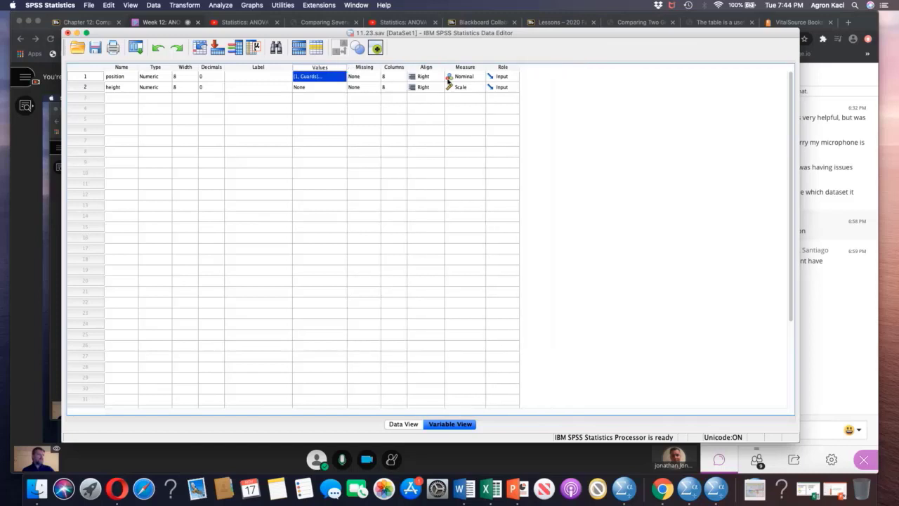
Check the position variable's measurement level choices and review its value labels again.
left_click(465, 81)
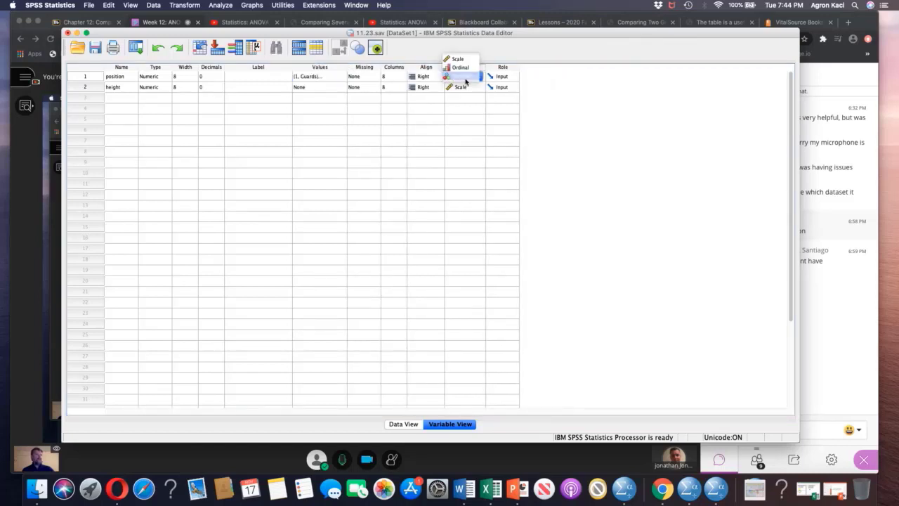
left_click(515, 59)
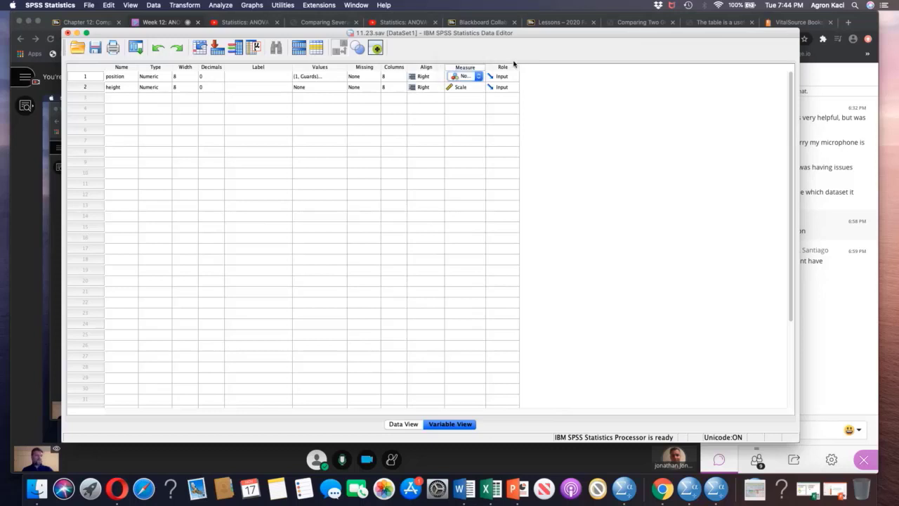
left_click(340, 78)
left_click(344, 76)
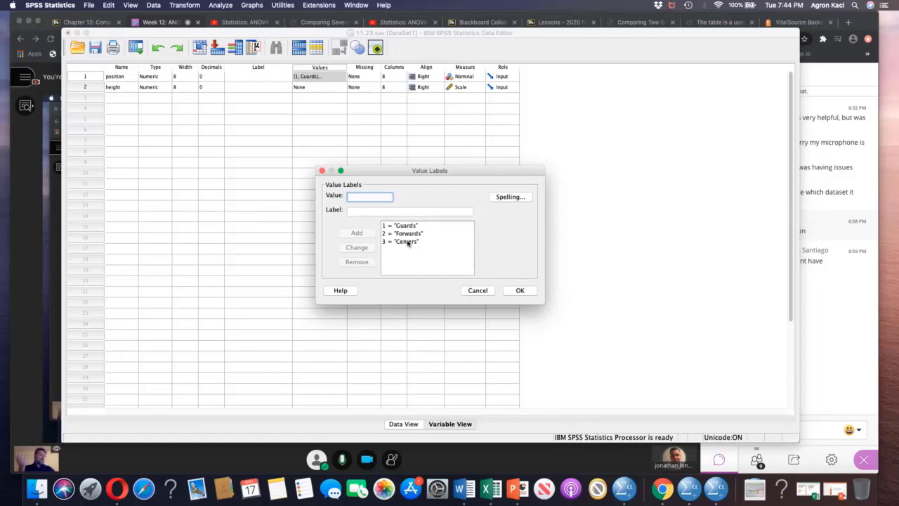
left_click(407, 241)
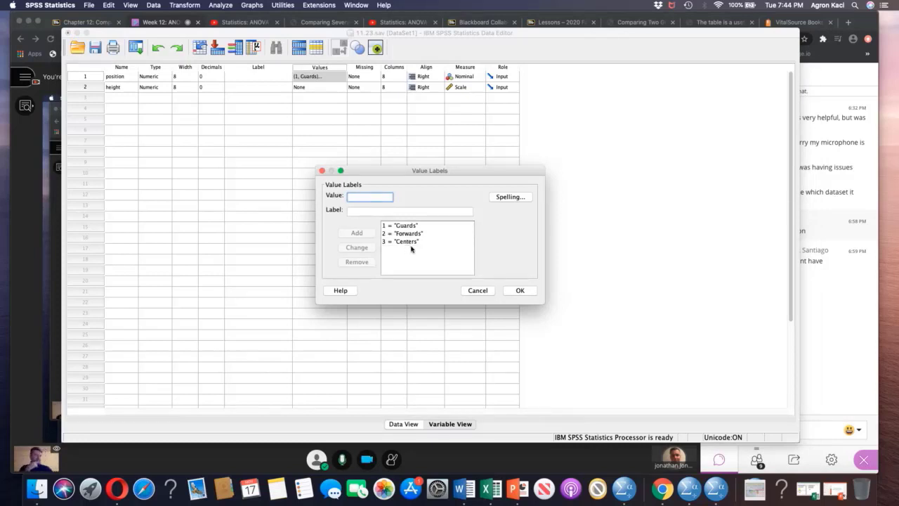
left_click(519, 294)
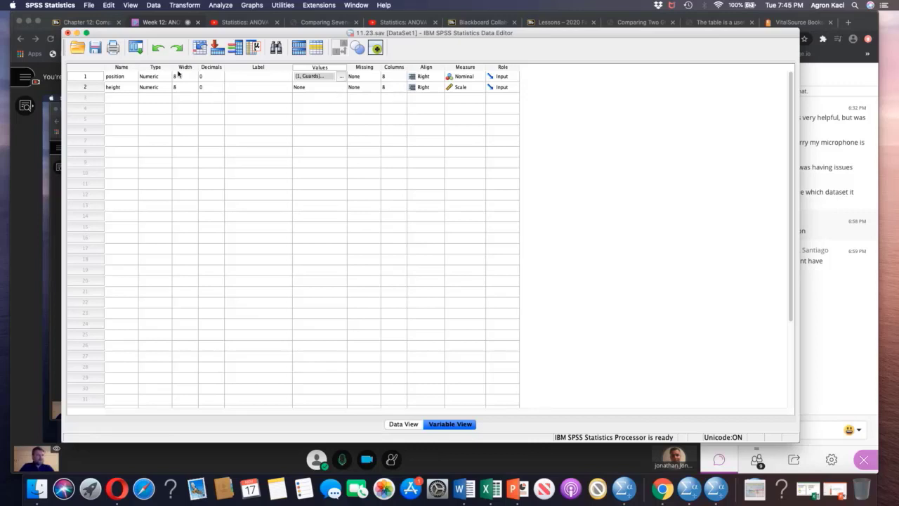
Return to the Week 12 online session and show its attendee list instead of the chat.
left_click(220, 6)
mouse_move(281, 47)
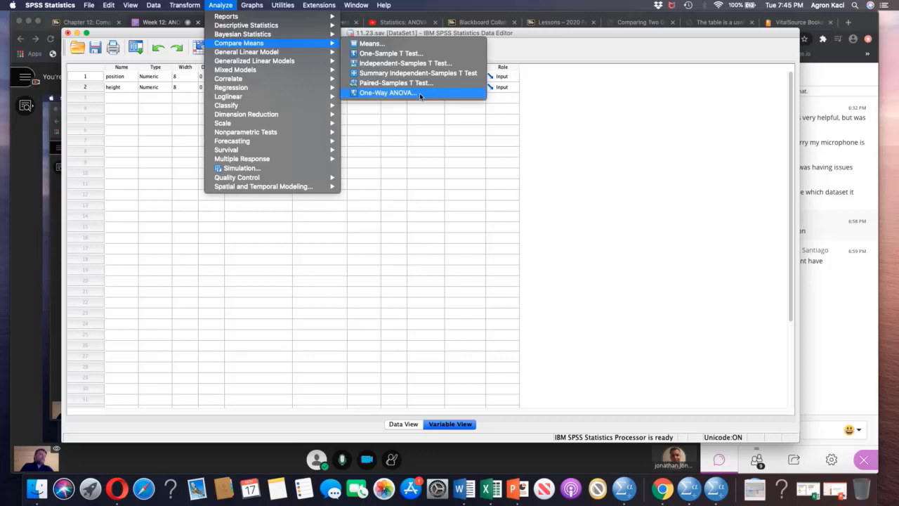
left_click(845, 340)
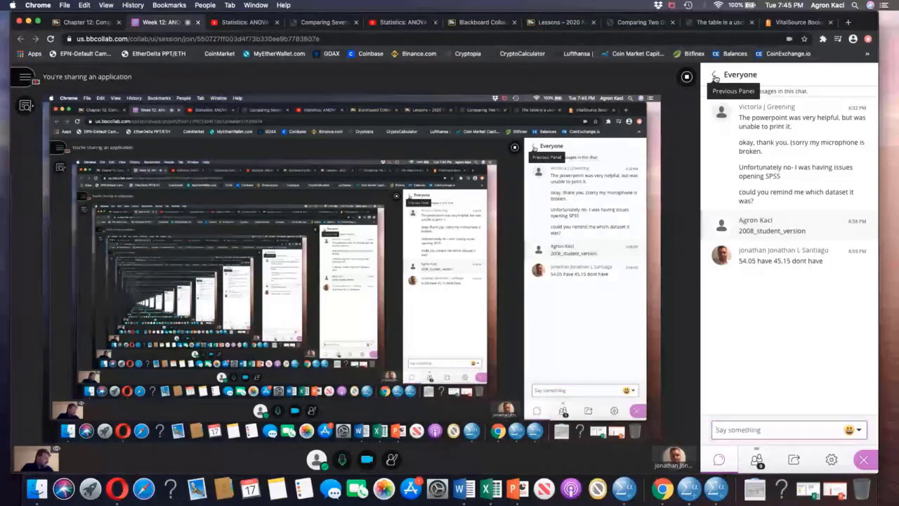
left_click(756, 460)
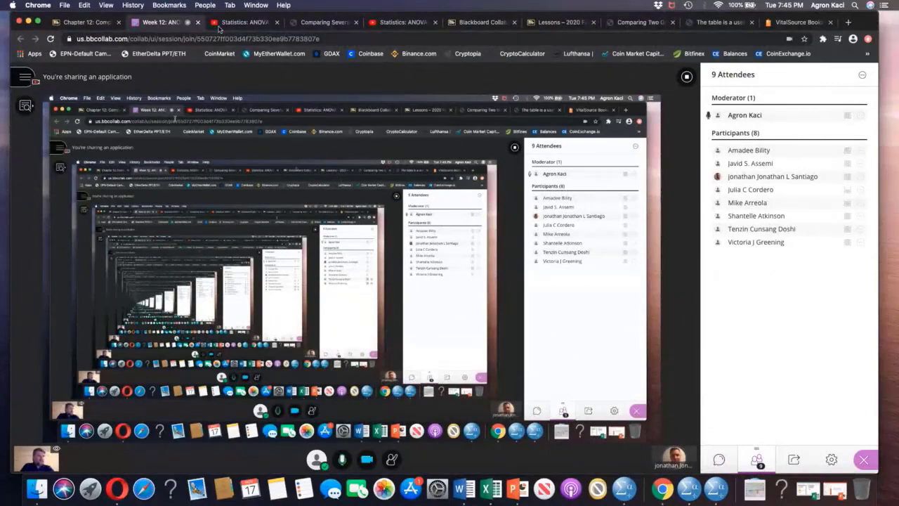
Bring up the gss2008_student_edition.sav SPSS windows and move its data and output windows out of the way.
left_click(717, 490)
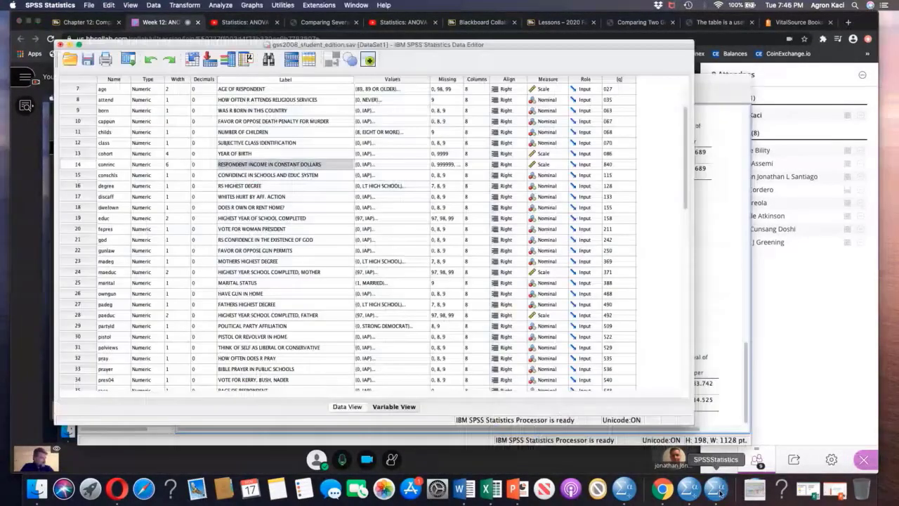
left_click_drag(545, 48, 0, 204)
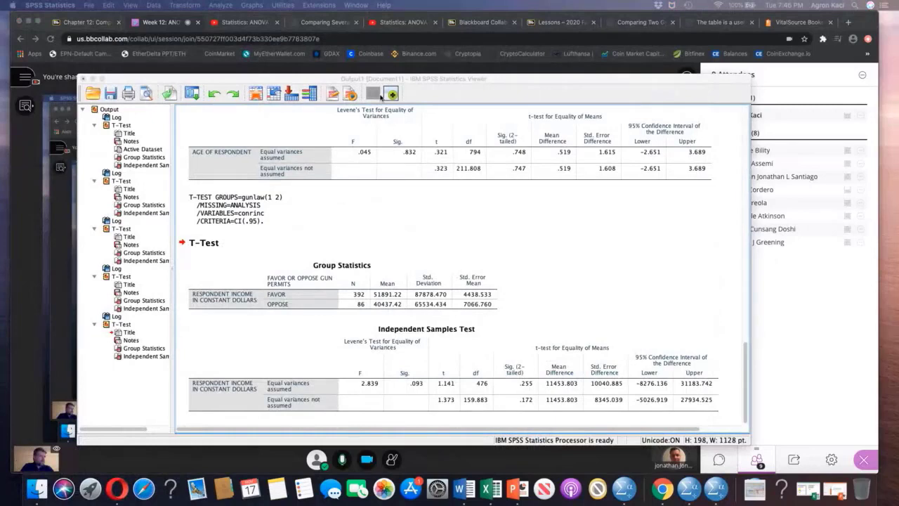
left_click_drag(382, 79, 0, 168)
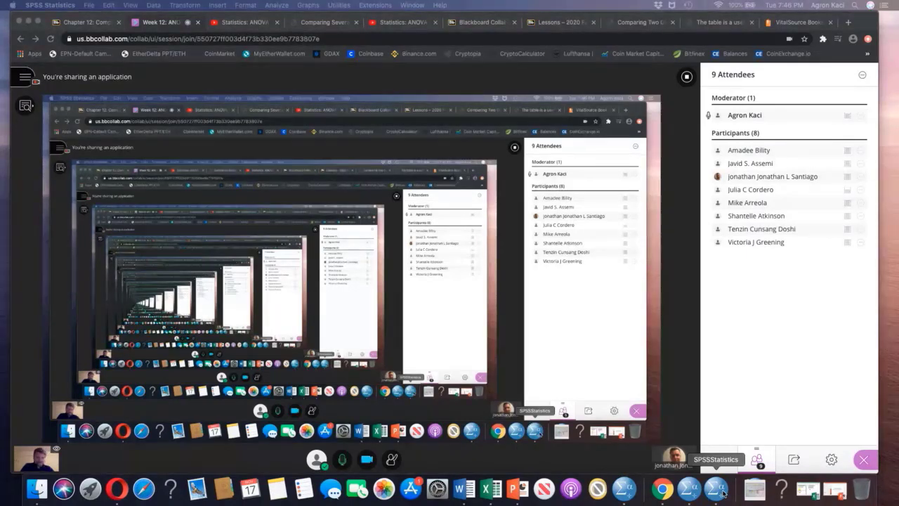
Rearrange the online session and 11.23.sav windows so the dataset sits in front of the session.
double_click(854, 26)
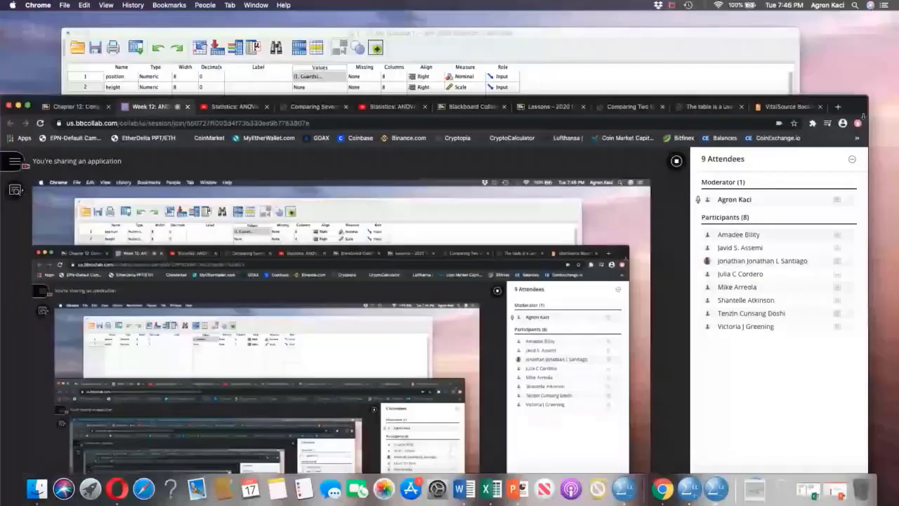
left_click(676, 35)
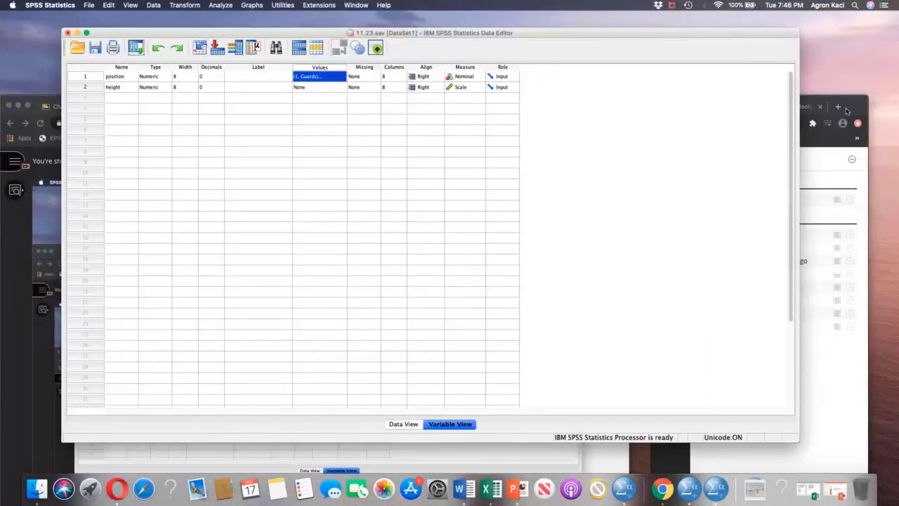
left_click_drag(688, 41, 0, 68)
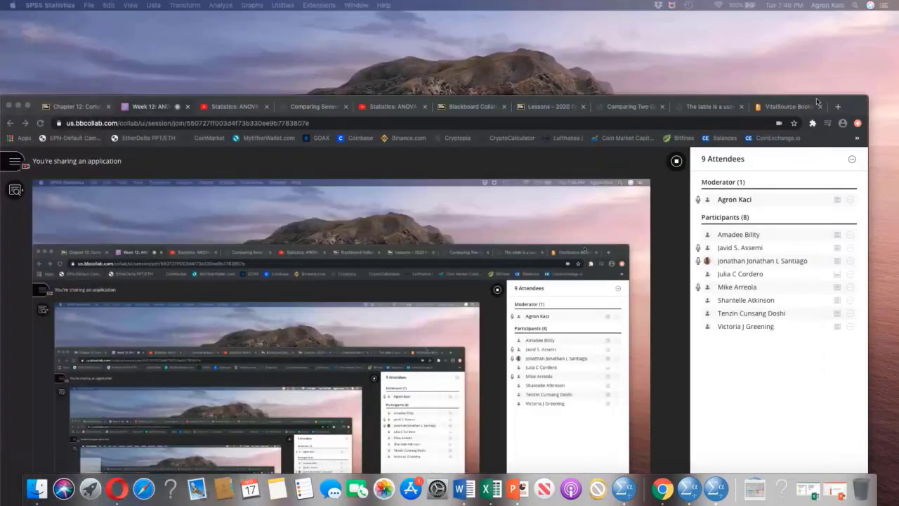
double_click(852, 107)
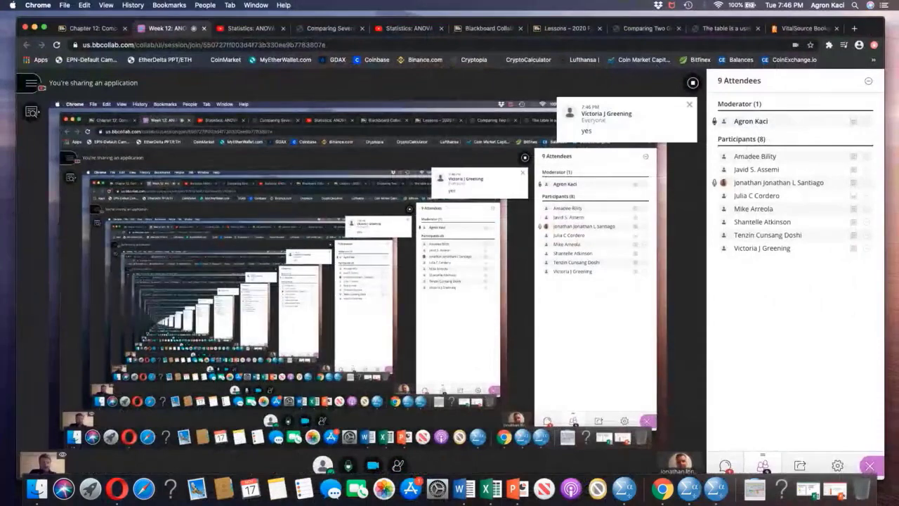
left_click_drag(0, 136, 581, 49)
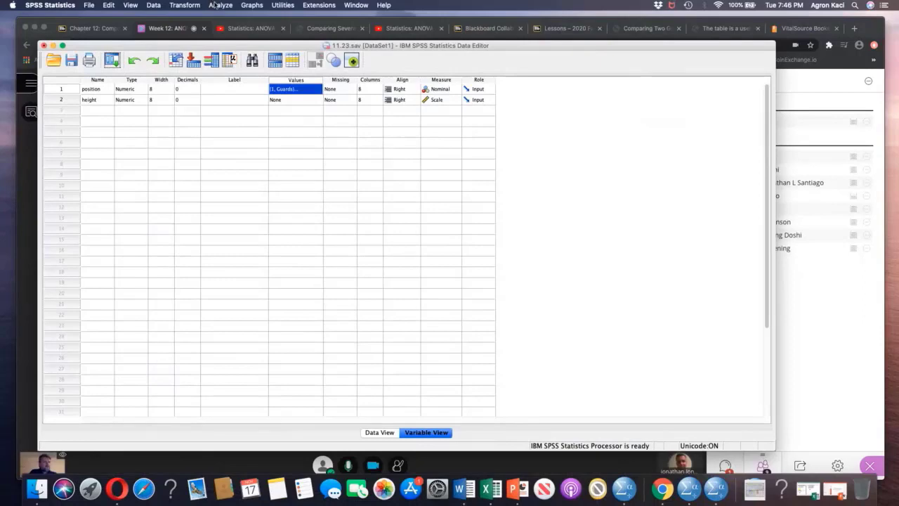
Set up a One-Way ANOVA with height as the dependent variable and position as the factor.
left_click(214, 4)
mouse_move(309, 43)
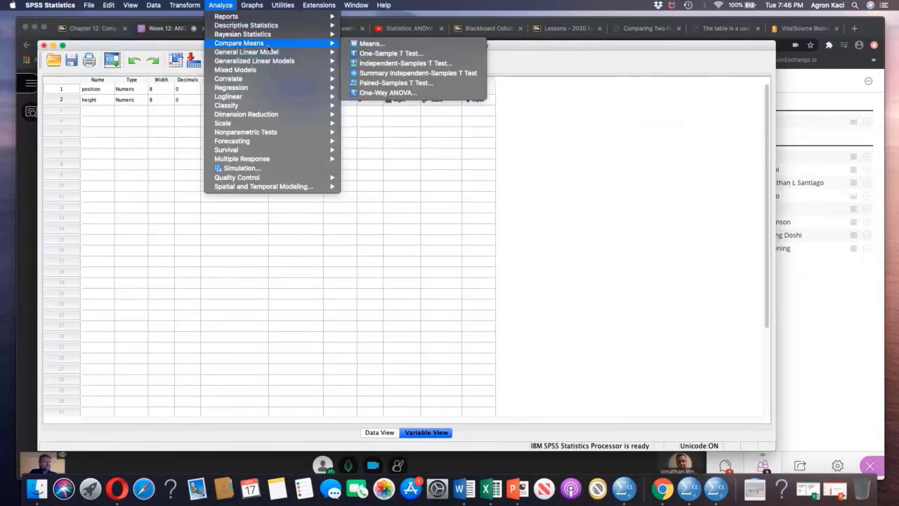
left_click(410, 93)
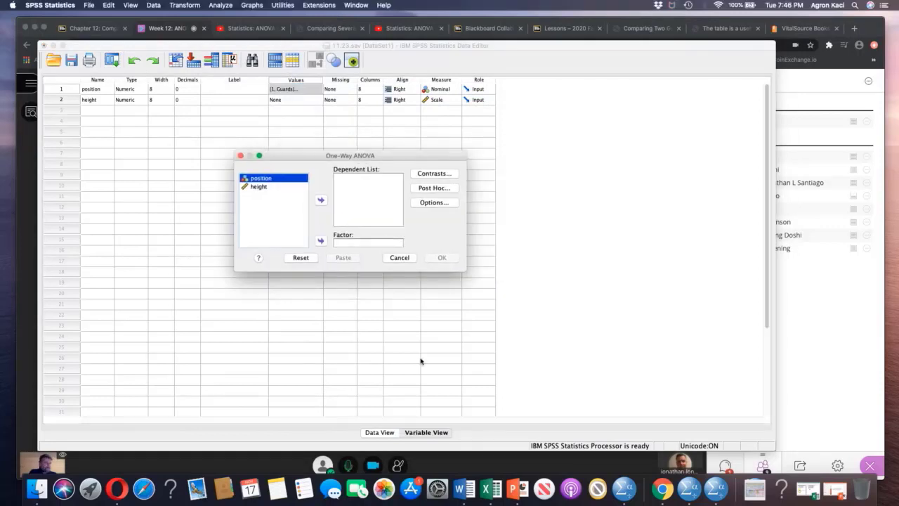
left_click(260, 187)
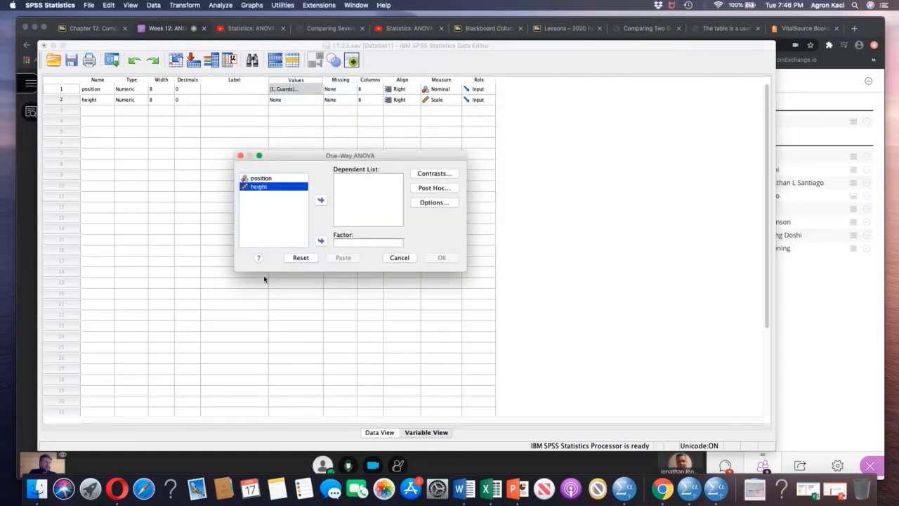
left_click_drag(264, 187, 372, 184)
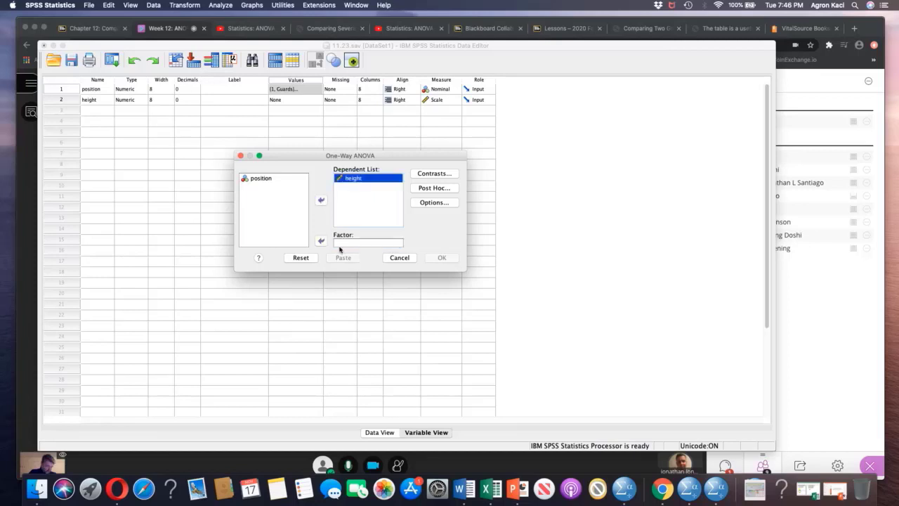
left_click(260, 177)
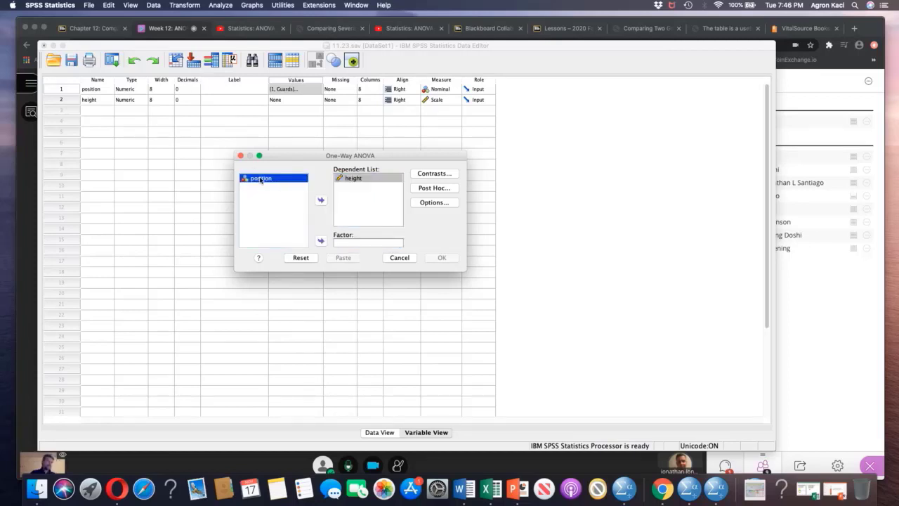
left_click(321, 242)
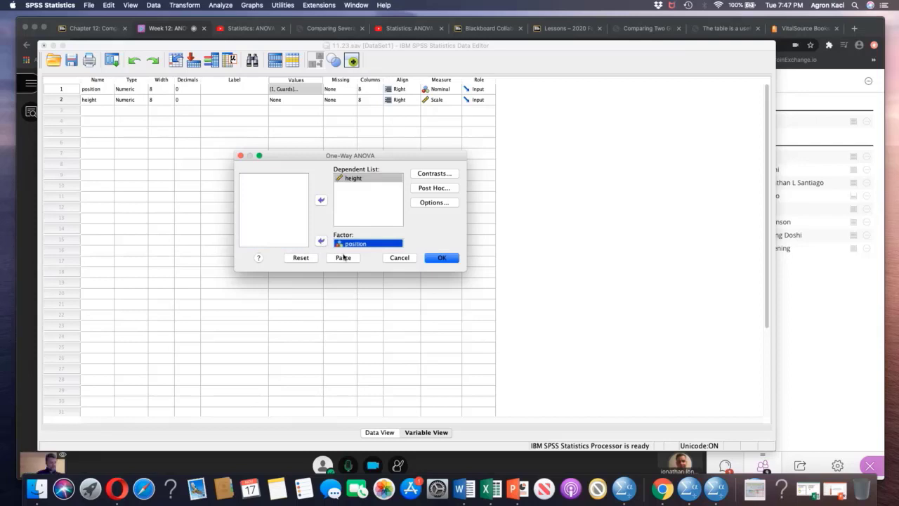
Leave the contrasts unchanged and select the Bonferroni and Tukey post hoc tests for the ANOVA.
left_click(441, 176)
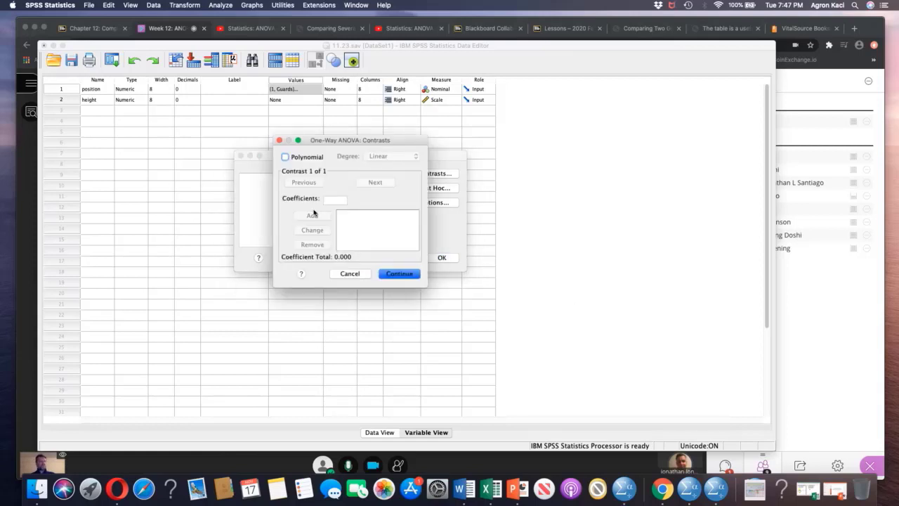
left_click(356, 274)
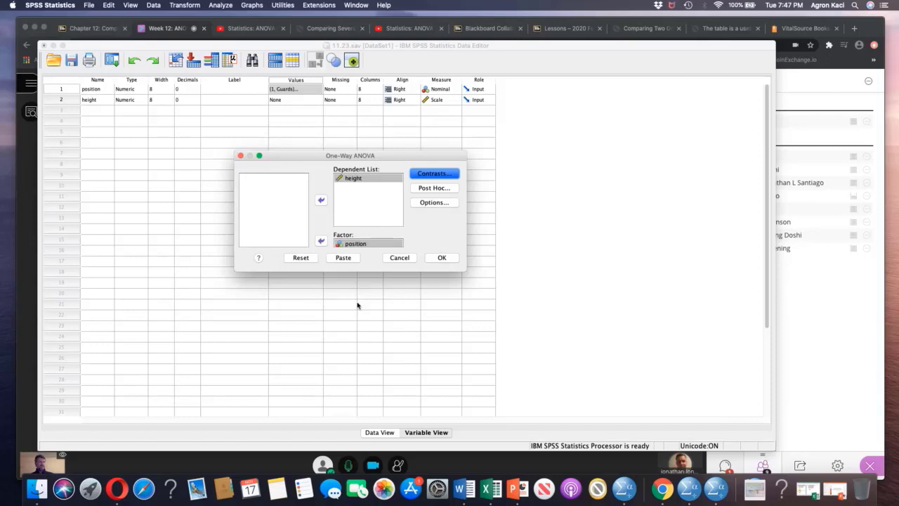
key("Tab")
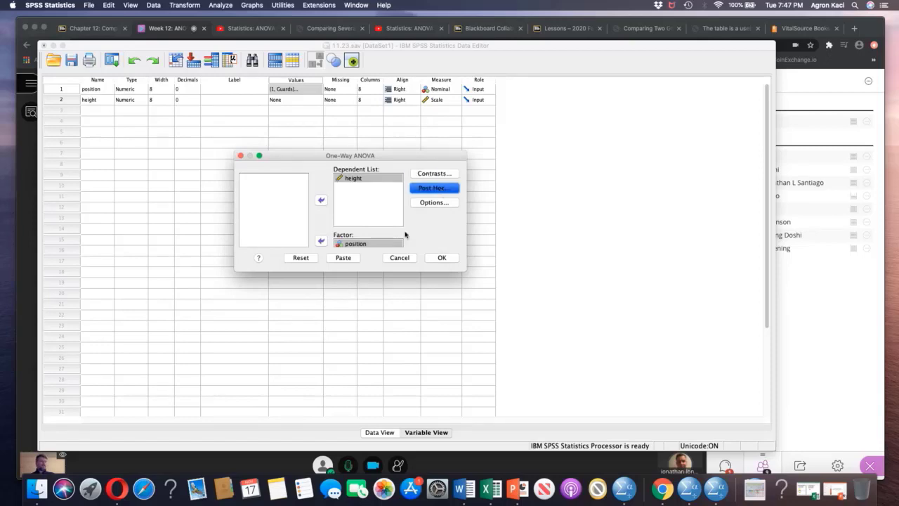
key("space")
left_click(323, 156)
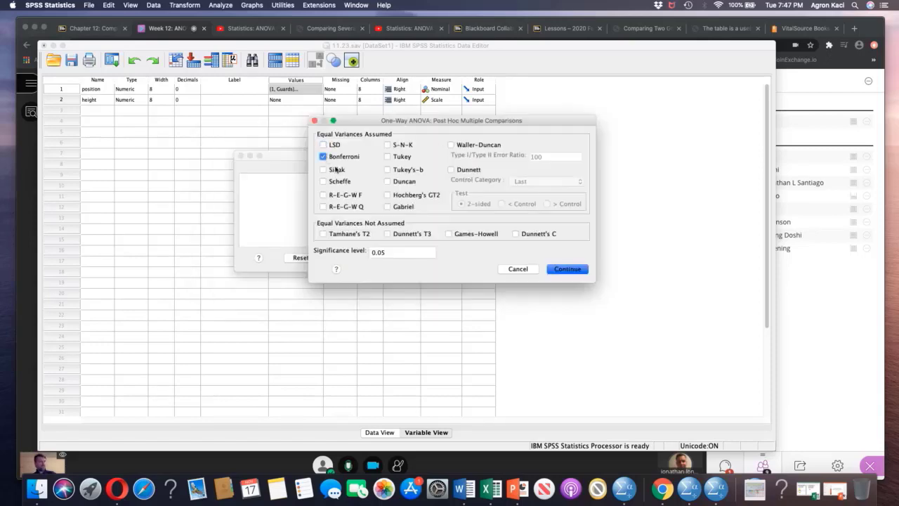
left_click(387, 157)
left_click(567, 269)
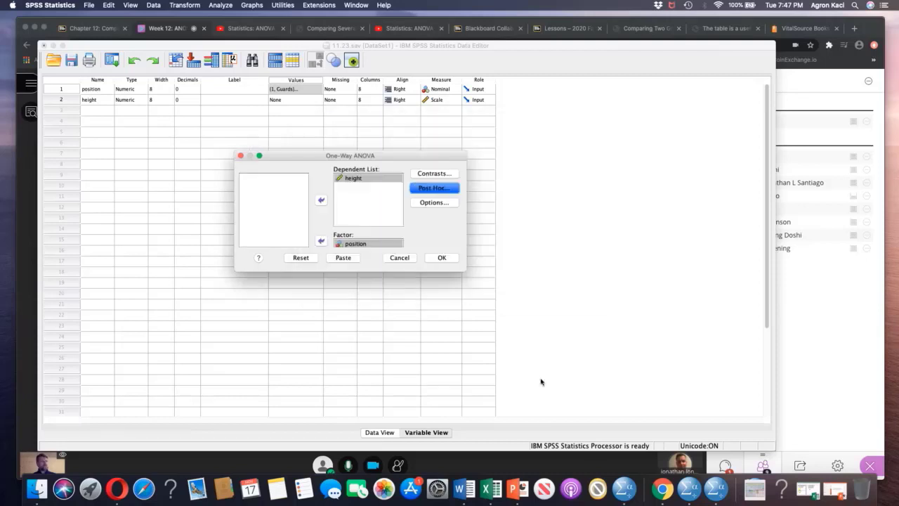
Request descriptive statistics, the homogeneity of variance test, the Welch test and a means plot, and run the ANOVA.
left_click(440, 208)
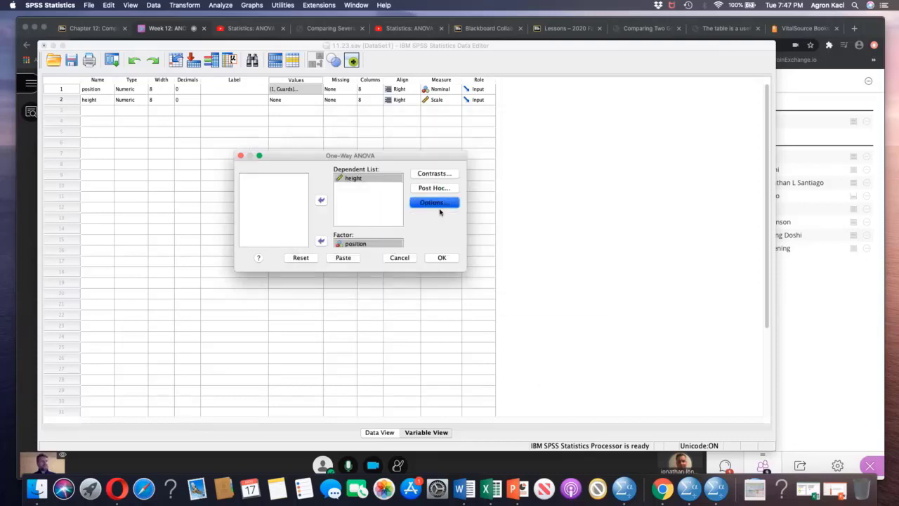
key("Return")
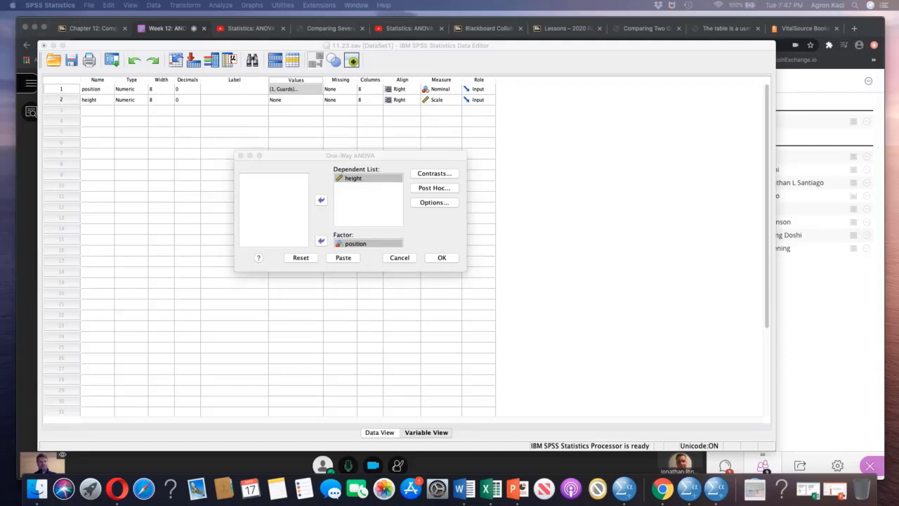
left_click_drag(395, 114, 470, 143)
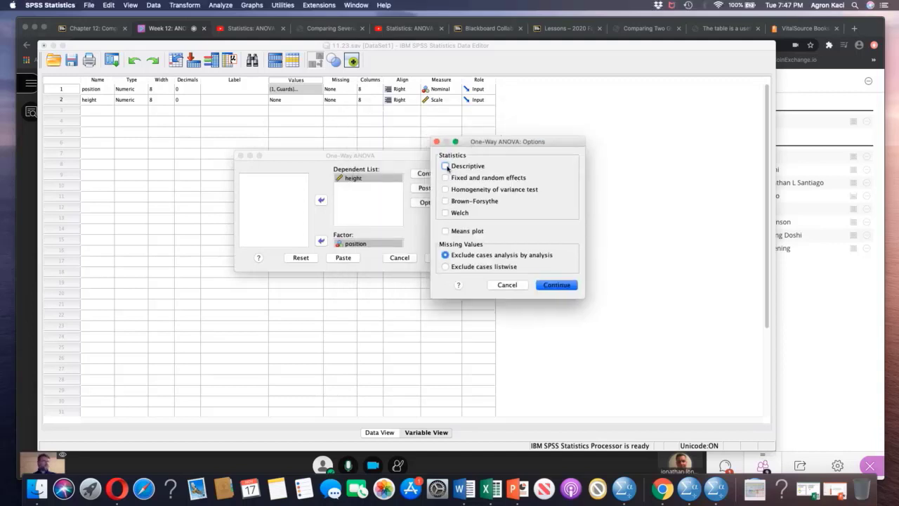
left_click(446, 165)
left_click(445, 231)
left_click(446, 190)
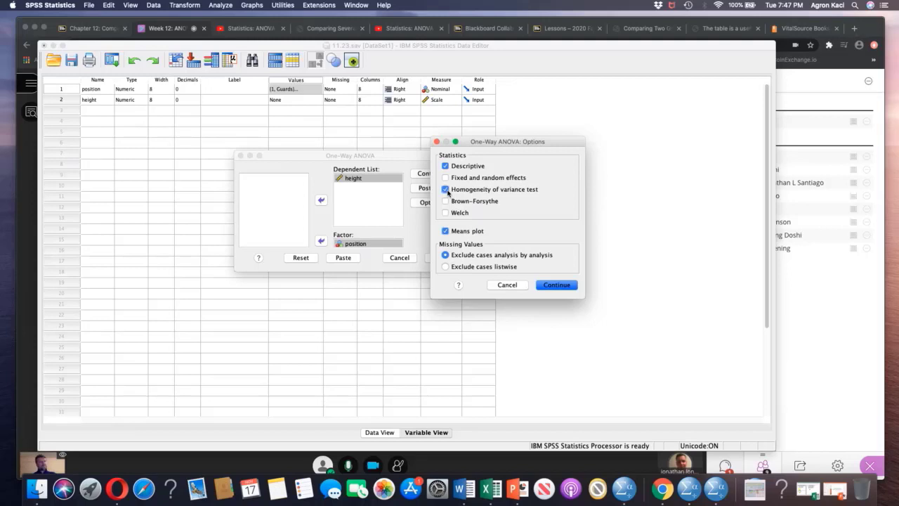
left_click(446, 213)
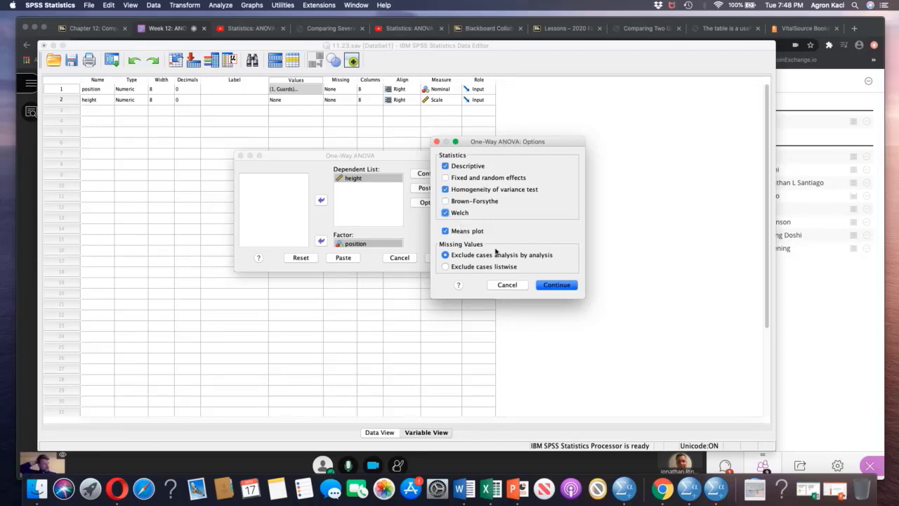
left_click(555, 285)
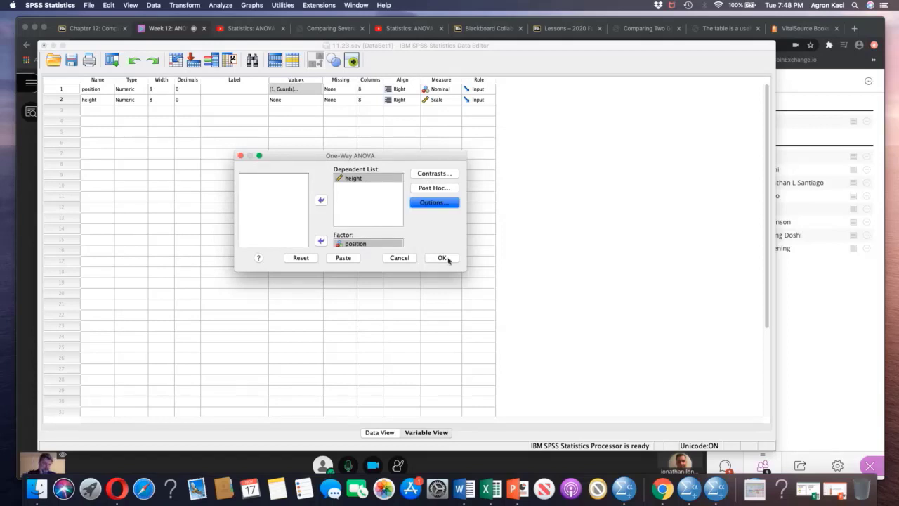
left_click(448, 259)
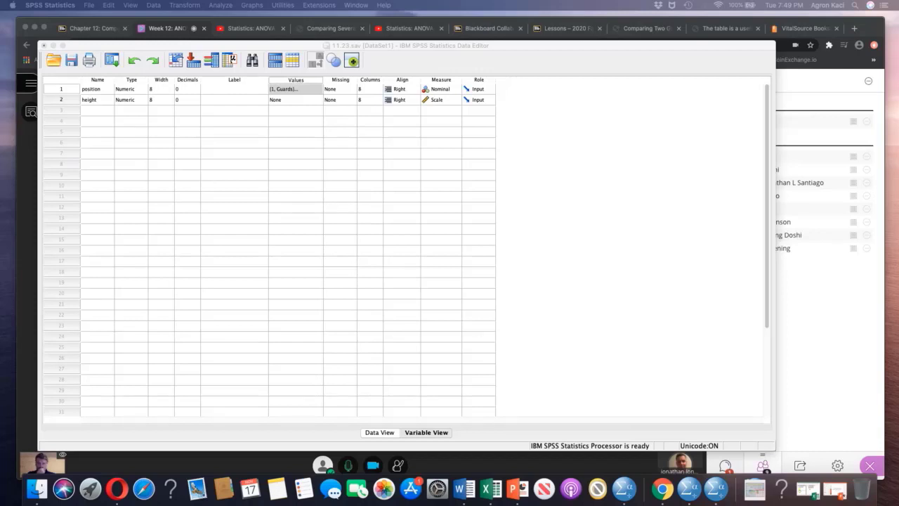
Move the 11.23.sav data and online session windows around to bring the ANOVA output window to the front.
left_click_drag(0, 90, 0, 98)
left_click(446, 46)
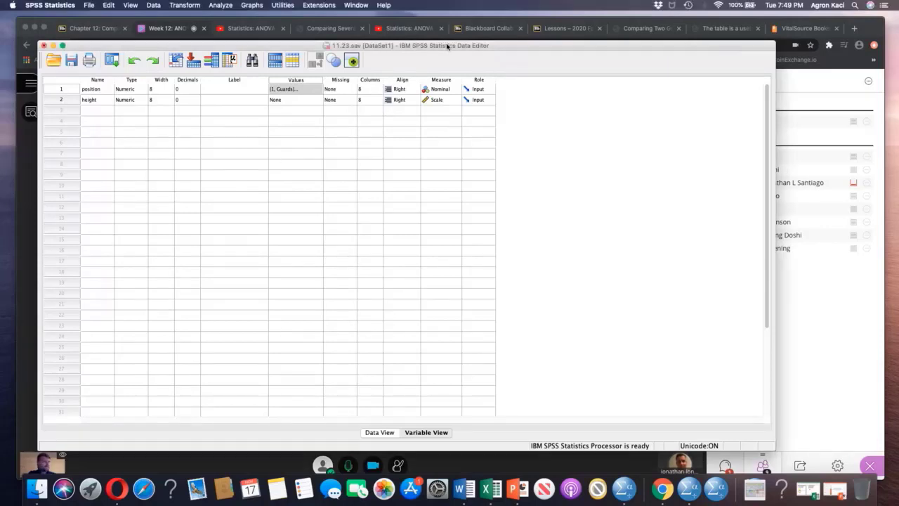
left_click_drag(447, 46, 482, 75)
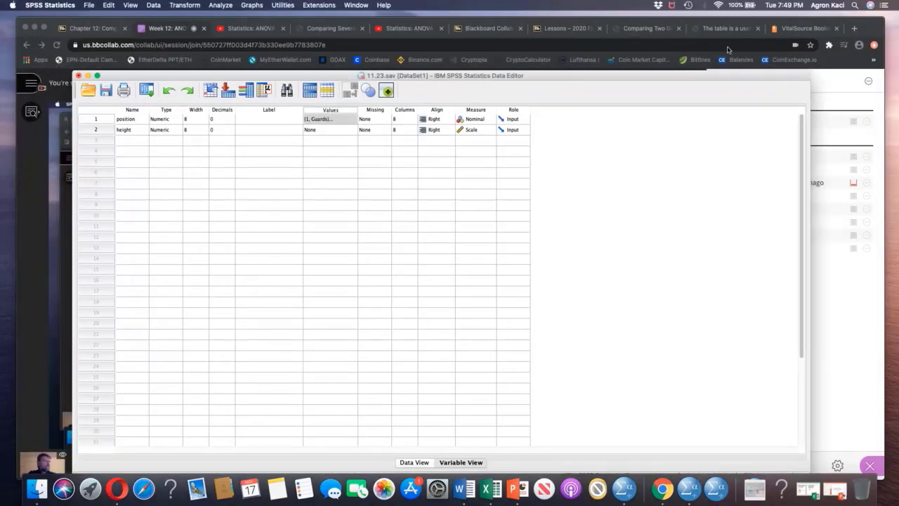
left_click(898, 35)
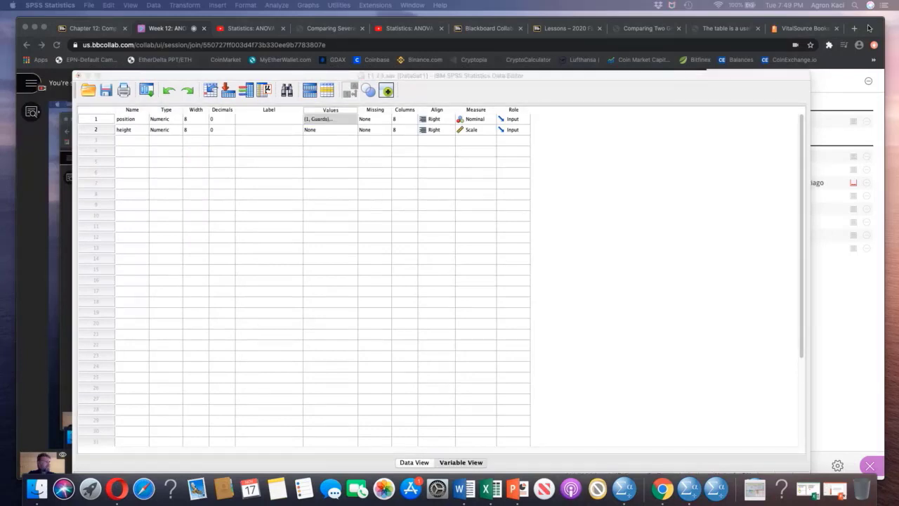
left_click_drag(869, 28, 862, 100)
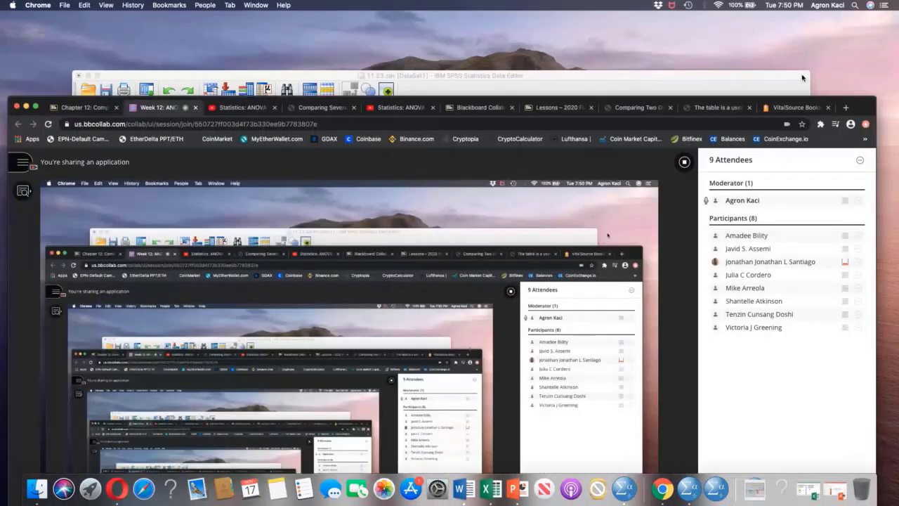
left_click_drag(802, 78, 716, 95)
left_click(856, 105)
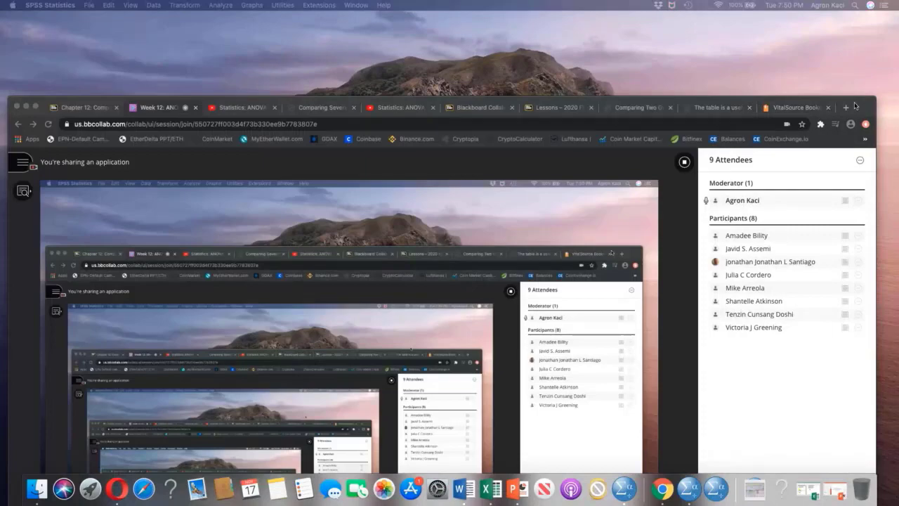
left_click_drag(855, 105, 855, 24)
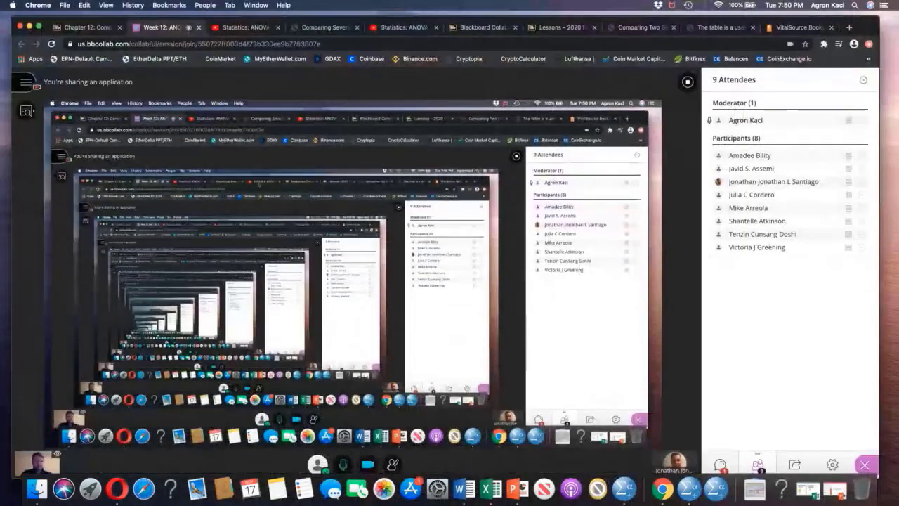
left_click_drag(1, 107, 601, 48)
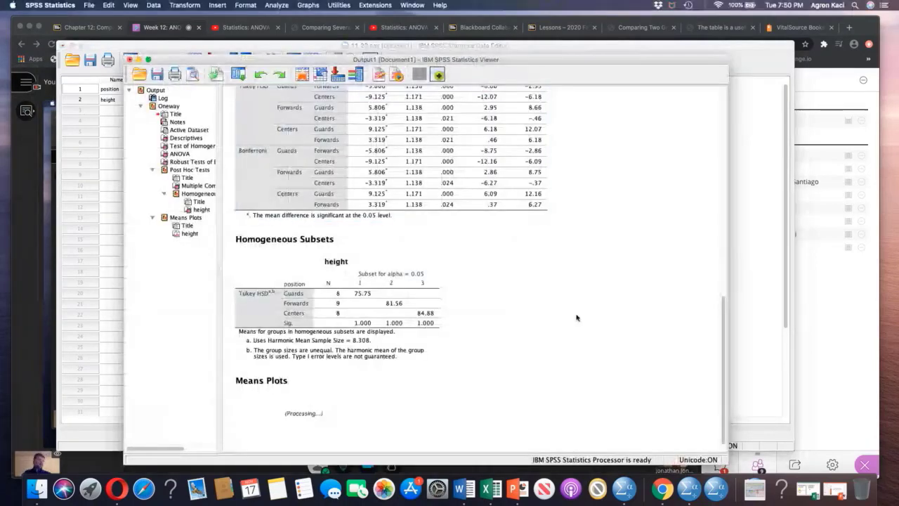
Review the ONEWAY syntax log and the Descriptives table at the beginning of the output.
scroll(579, 315, "up", 10)
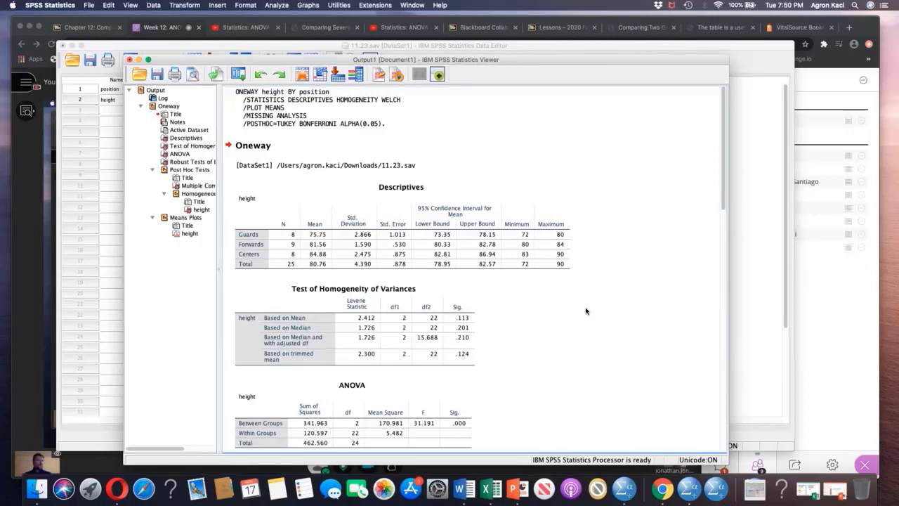
left_click(295, 106)
left_click(309, 165)
left_click(290, 100)
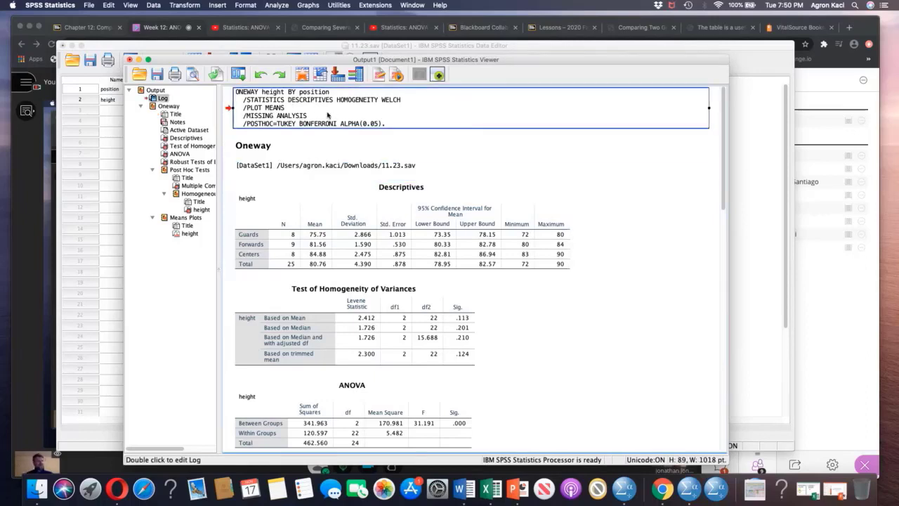
left_click(365, 147)
left_click(426, 205)
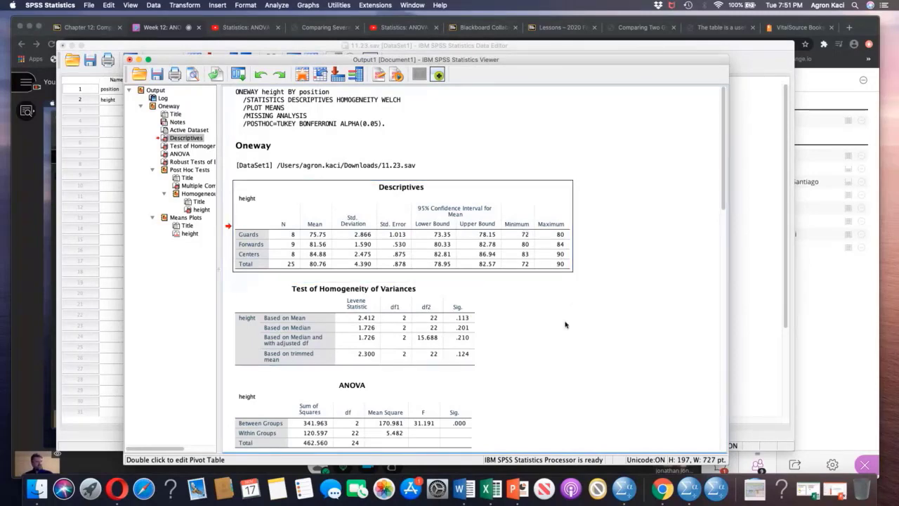
Examine the Test of Homogeneity of Variances, ANOVA and Robust Tests of Equality of Means tables.
left_click(380, 325)
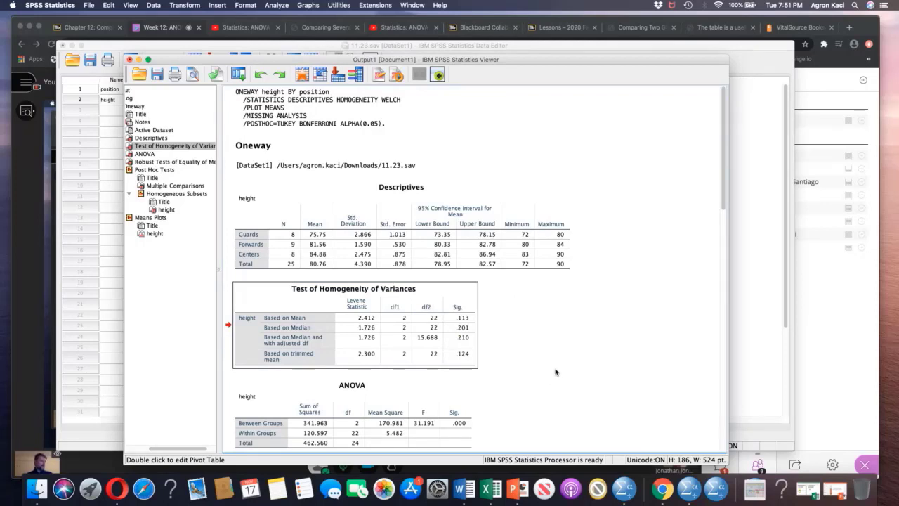
scroll(551, 373, "down", 3)
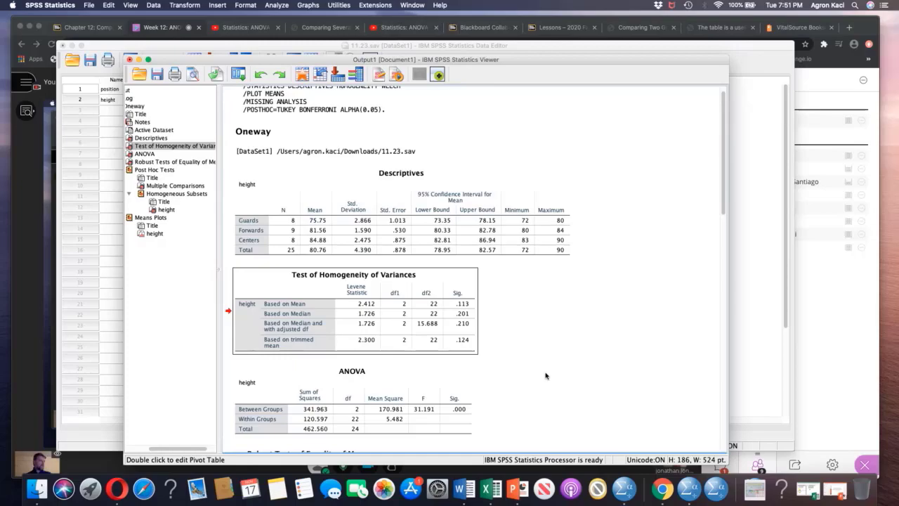
scroll(545, 376, "down", 5)
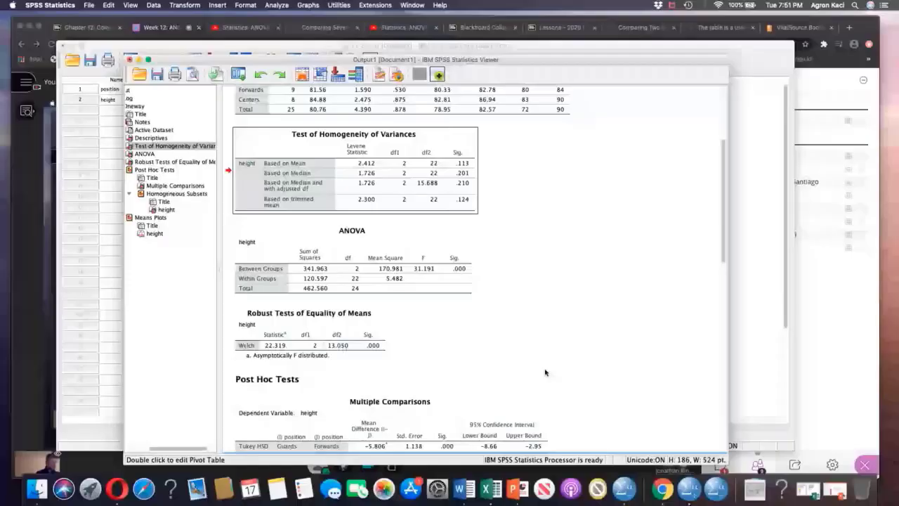
left_click(341, 249)
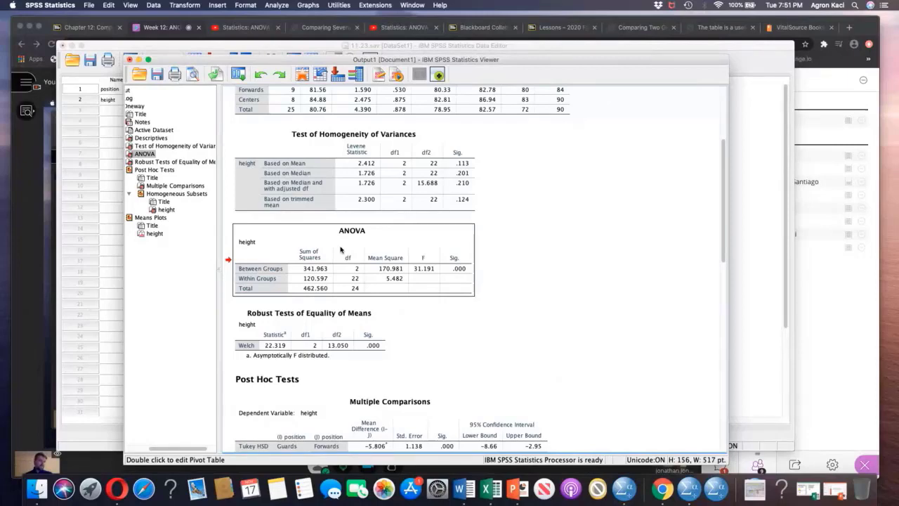
left_click(300, 340)
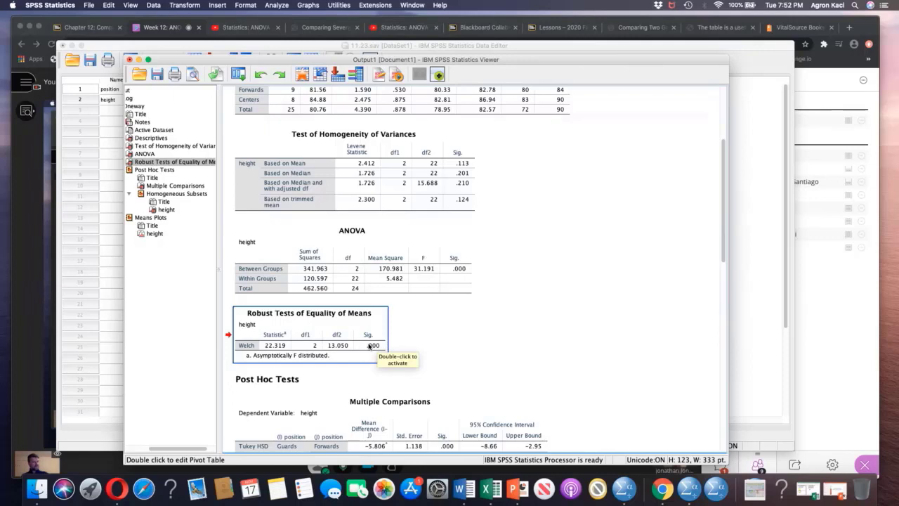
Examine the between-groups and within-groups rows of the ANOVA table, comparing its degrees of freedom with the total N in Descriptives.
left_click(392, 253)
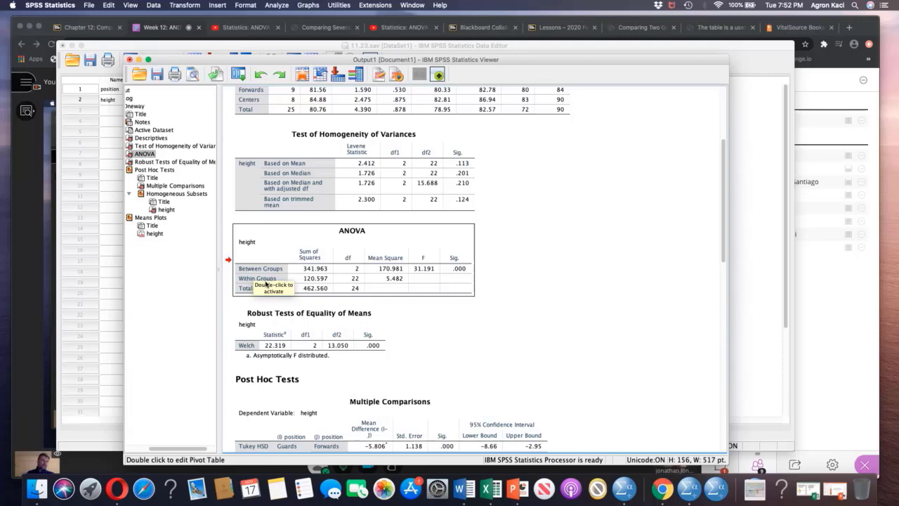
left_click(267, 271)
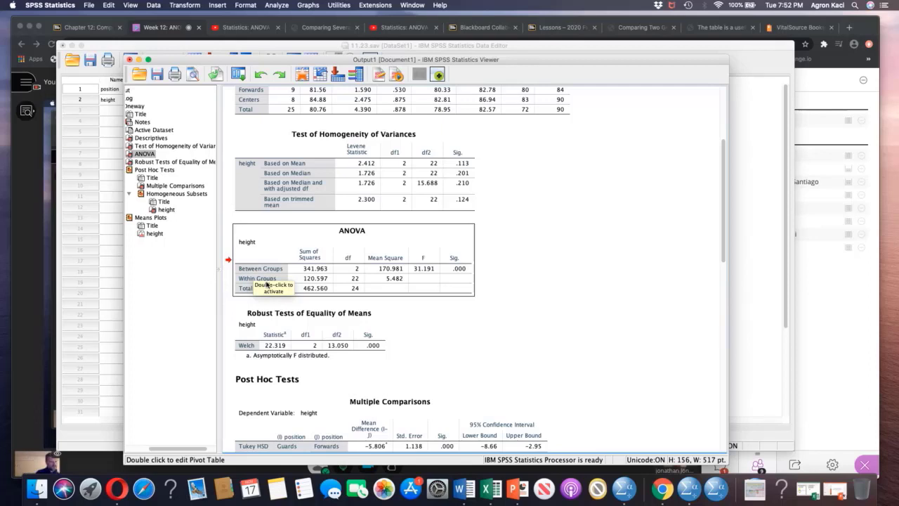
left_click(271, 276)
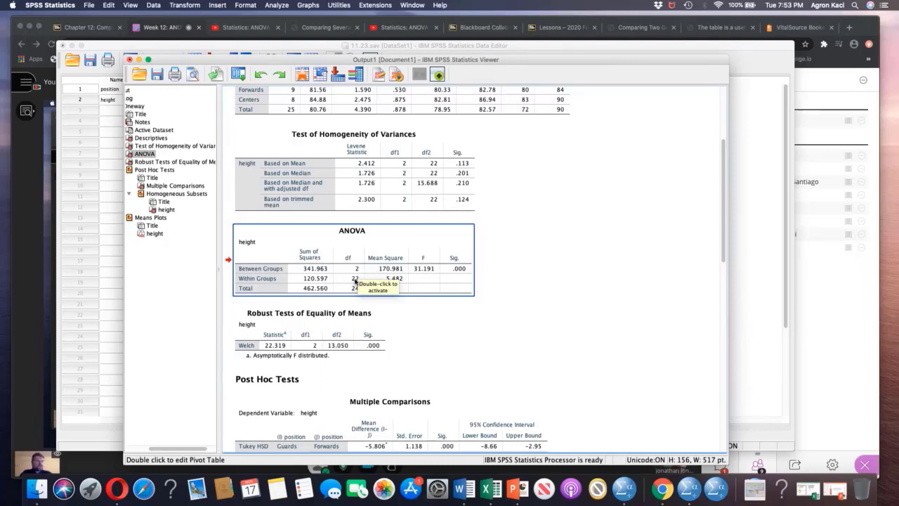
left_click(497, 296)
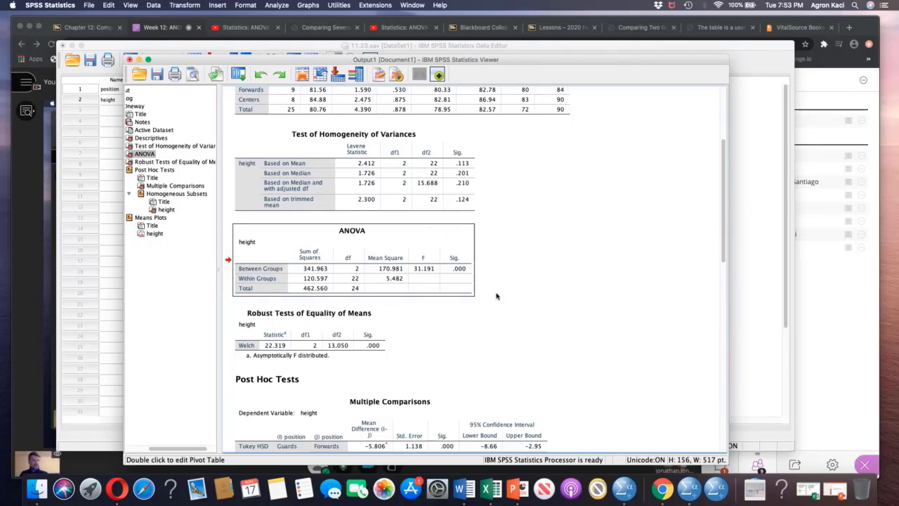
left_click(359, 193)
left_click(295, 107)
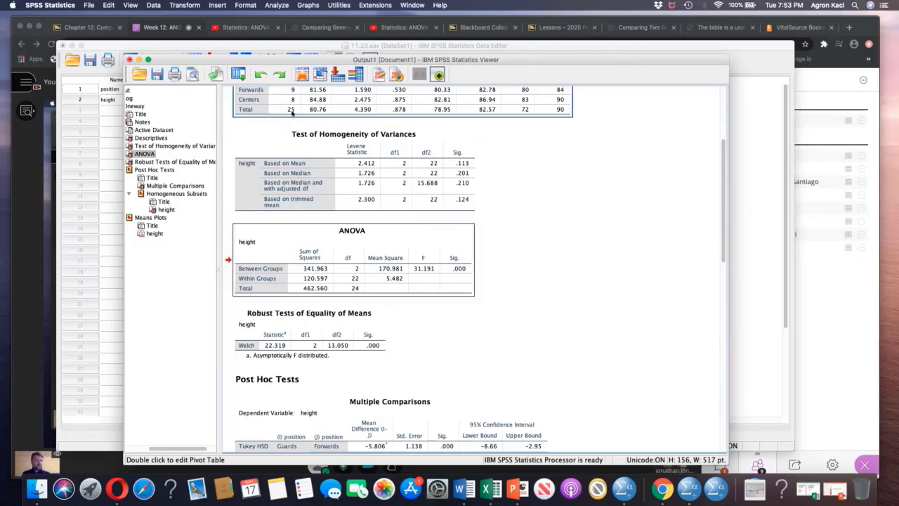
left_click(343, 253)
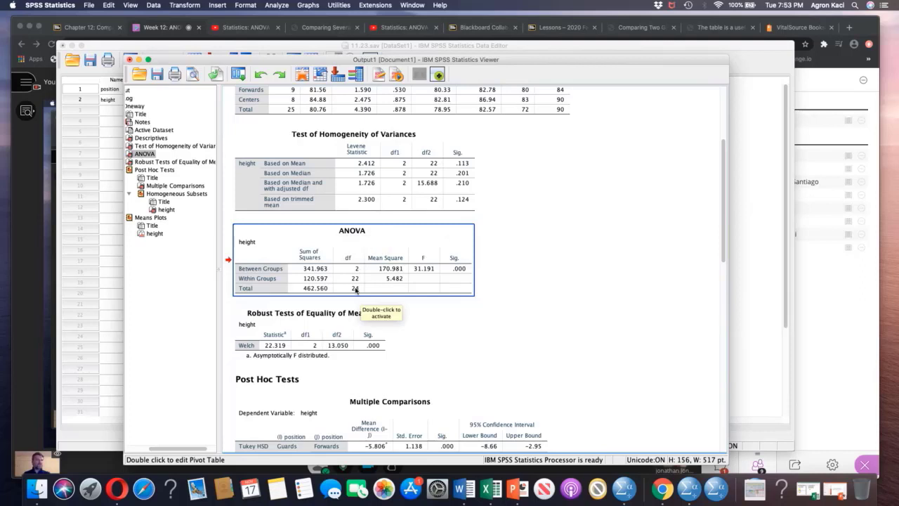
left_click(293, 114)
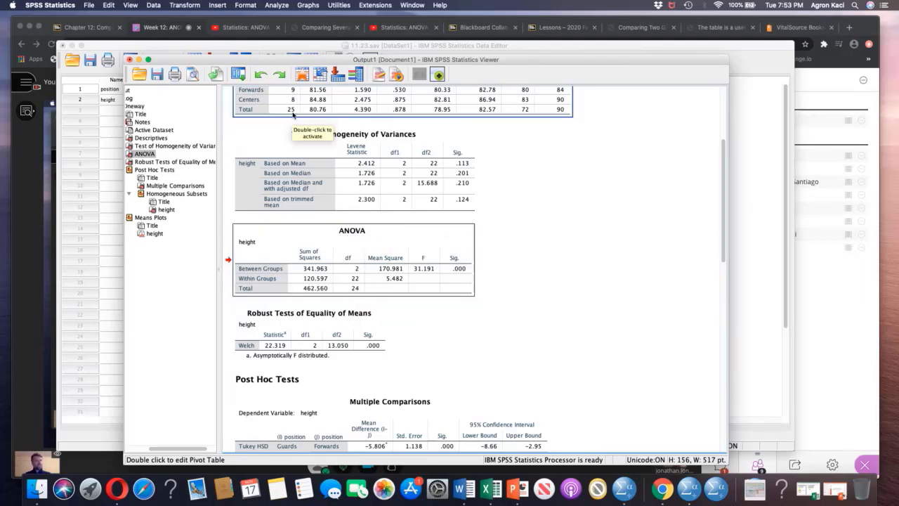
left_click(284, 267)
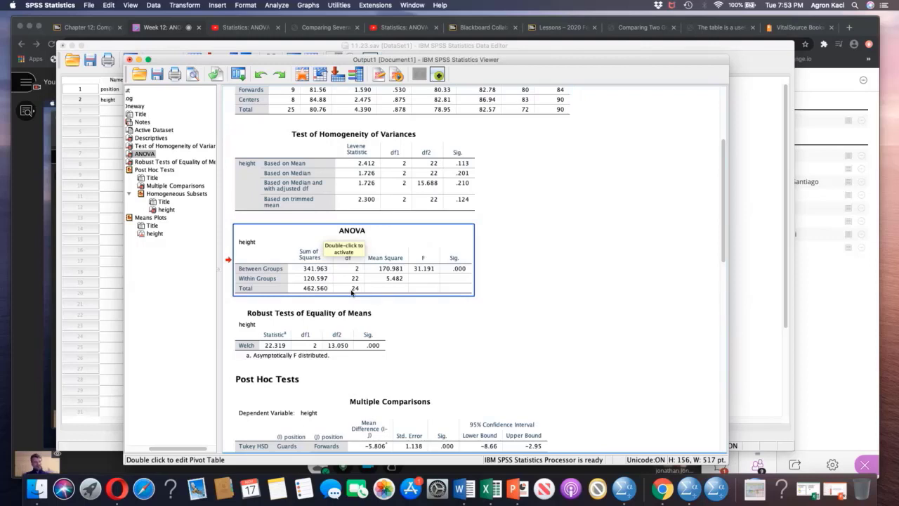
Switch from the ANOVA output to the Z and t Scores(1) workbook in Excel and open its t-table sheet.
left_click(370, 306)
left_click(366, 295)
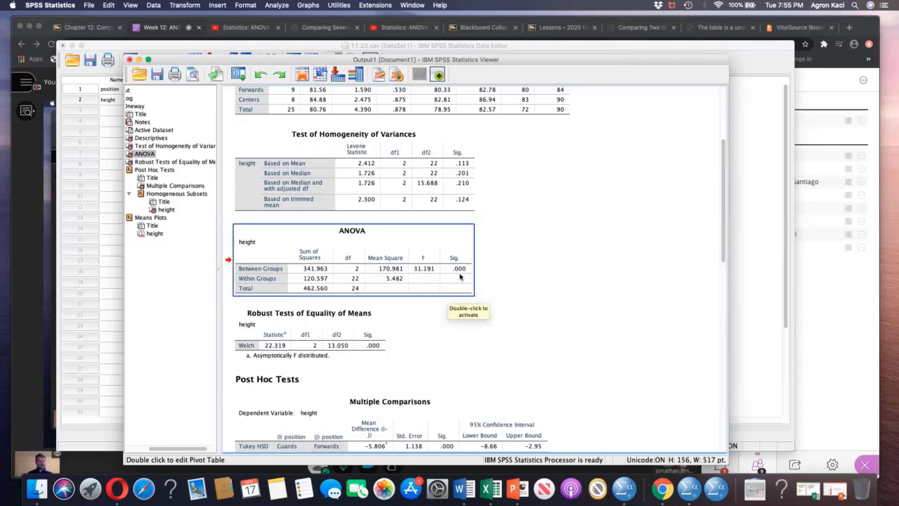
left_click(491, 490)
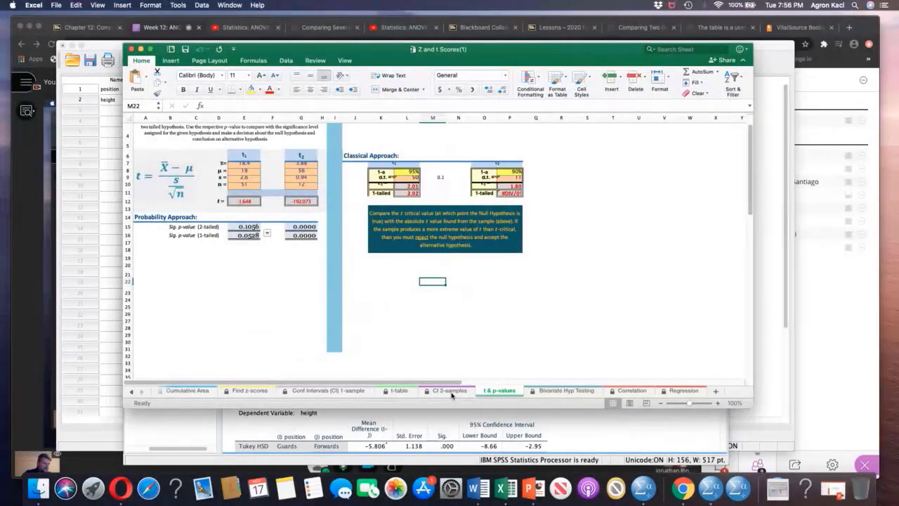
left_click(450, 391)
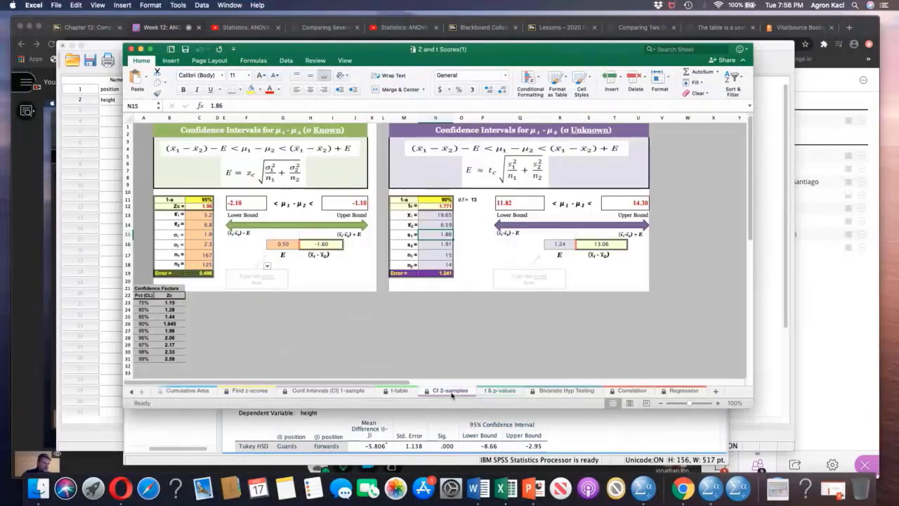
left_click(397, 390)
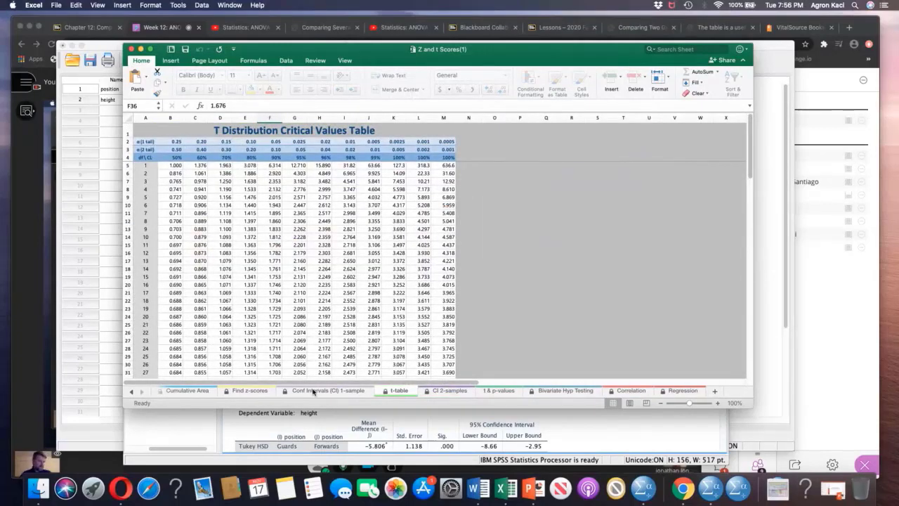
Locate the two-tailed 0.05 significance column in the T Distribution Critical Values Table.
left_click(217, 316)
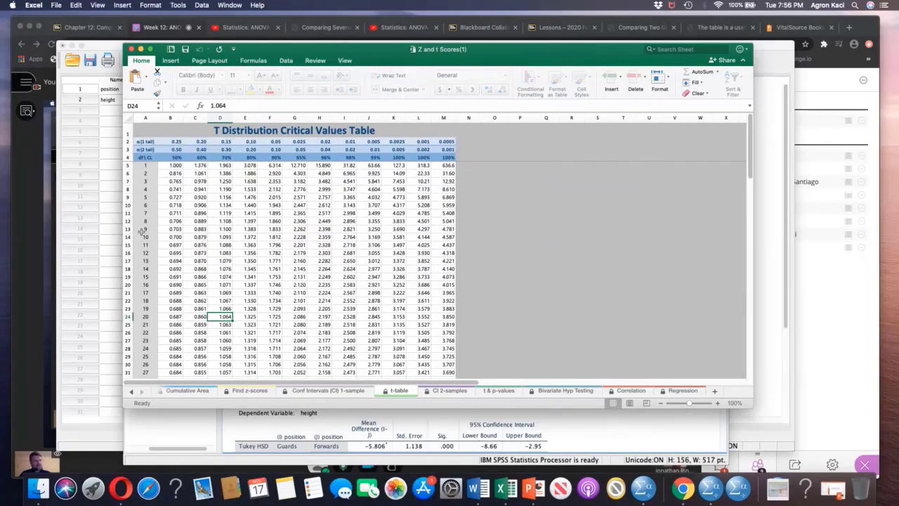
left_click(180, 149)
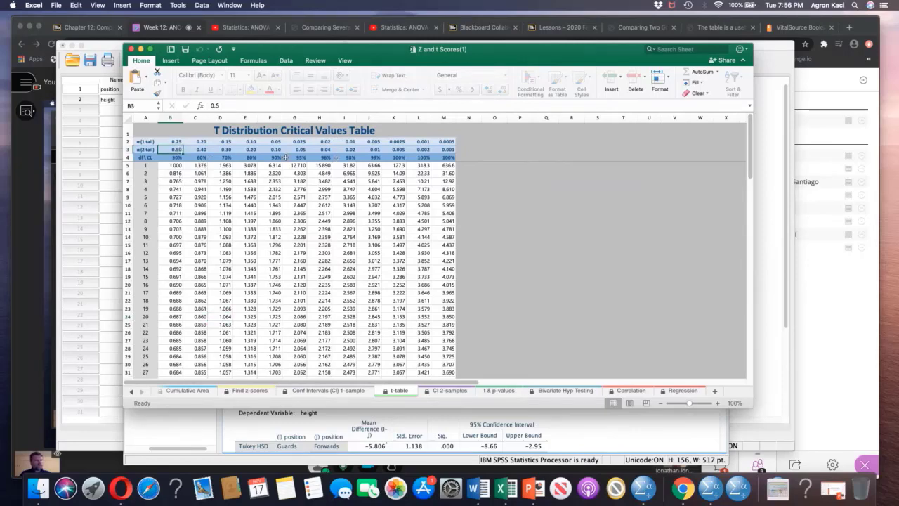
left_click(298, 150)
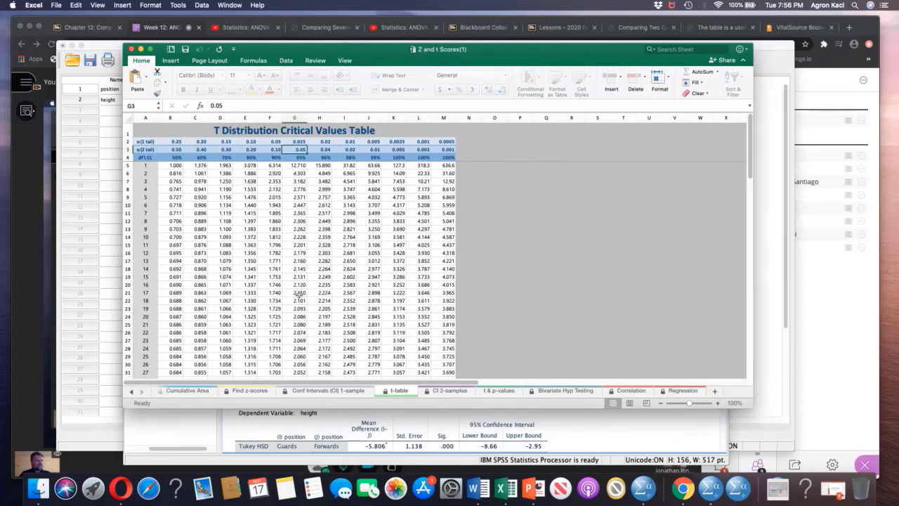
Move the Z and t Scores(1) workbook window aside and back over the SPSS output.
left_click_drag(527, 54, 18, 92)
left_click_drag(413, 68, 547, 62)
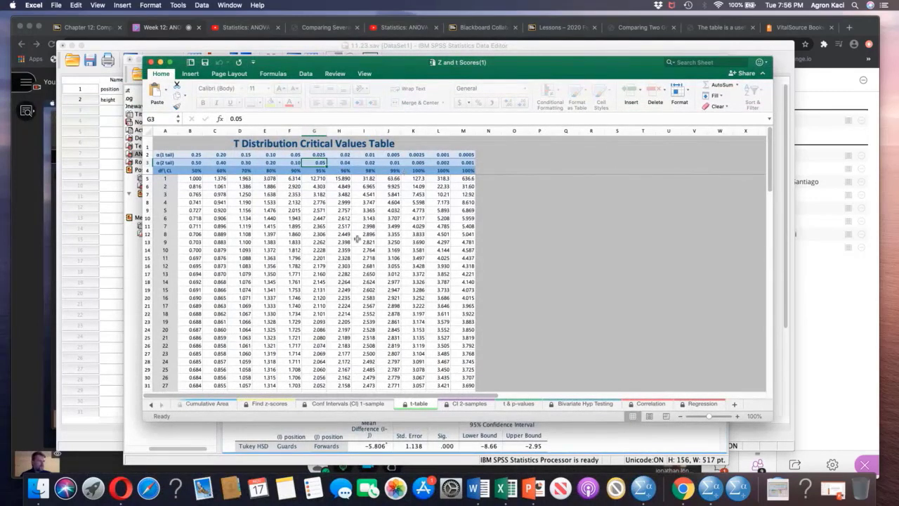
mouse_move(563, 64)
left_mouse_down()
mouse_move(531, 309)
mouse_move(548, 55)
left_mouse_up()
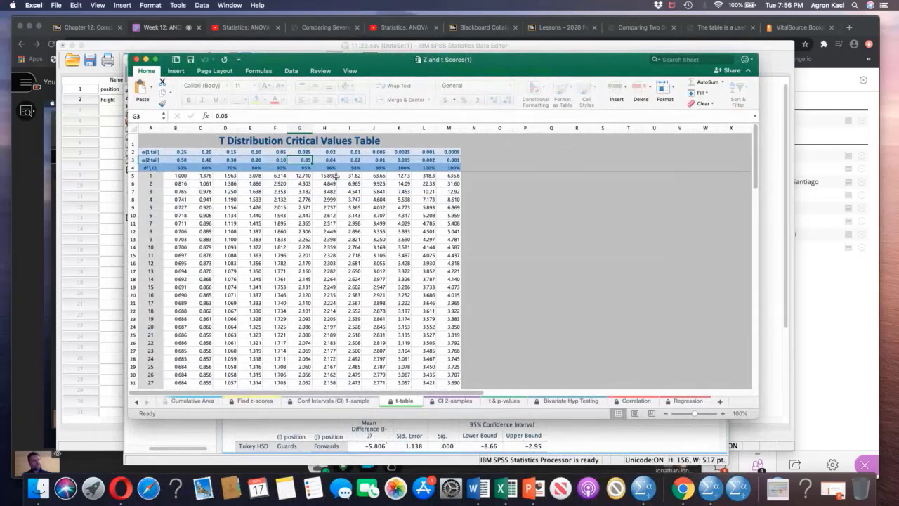
Look up the 98% and 99% critical values for 1 and 2 degrees of freedom.
left_click_drag(352, 175, 378, 175)
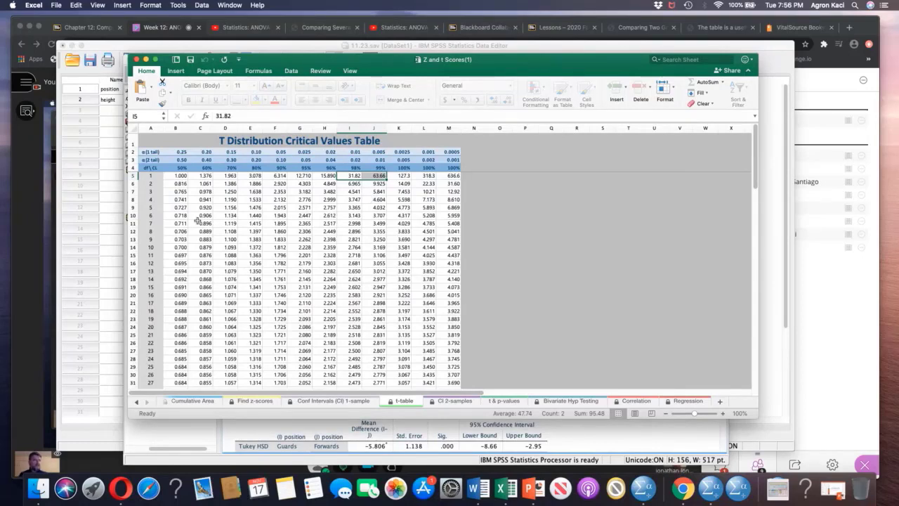
left_click(151, 185)
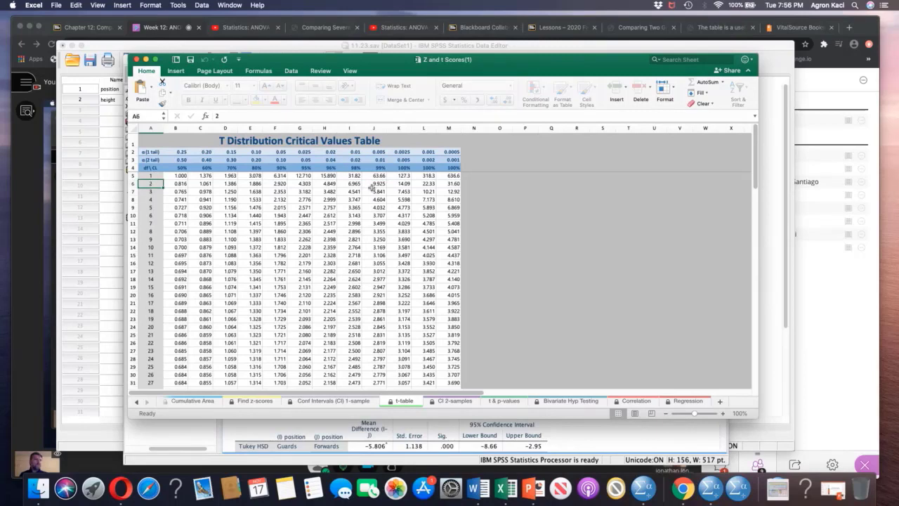
left_click_drag(355, 185, 372, 184)
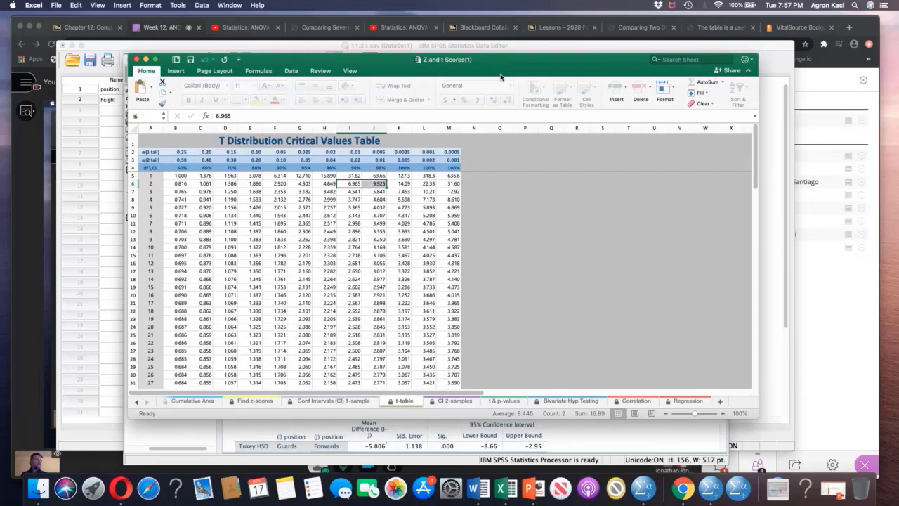
Move the workbook window below the ANOVA table's F value and compare F with the 95% critical value for 2 degrees of freedom.
left_click_drag(501, 76, 643, 292)
left_click(436, 278)
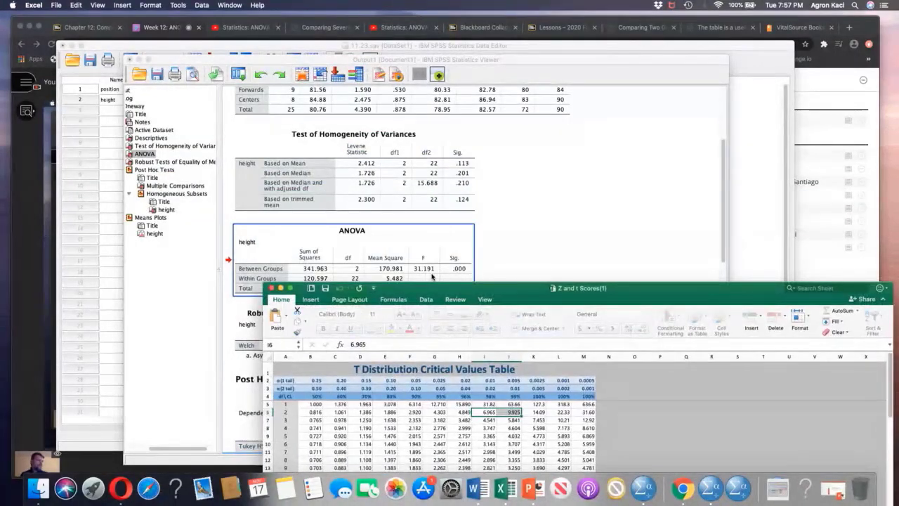
left_click(510, 415)
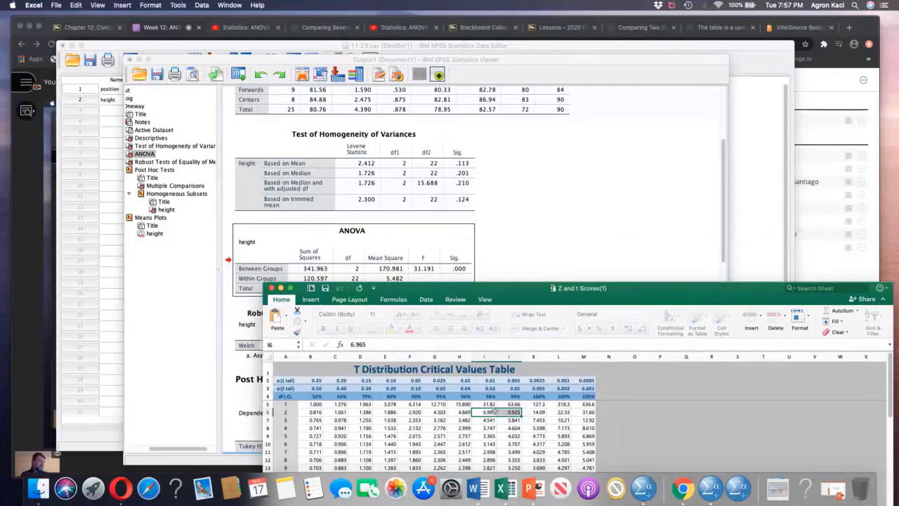
left_click(441, 413)
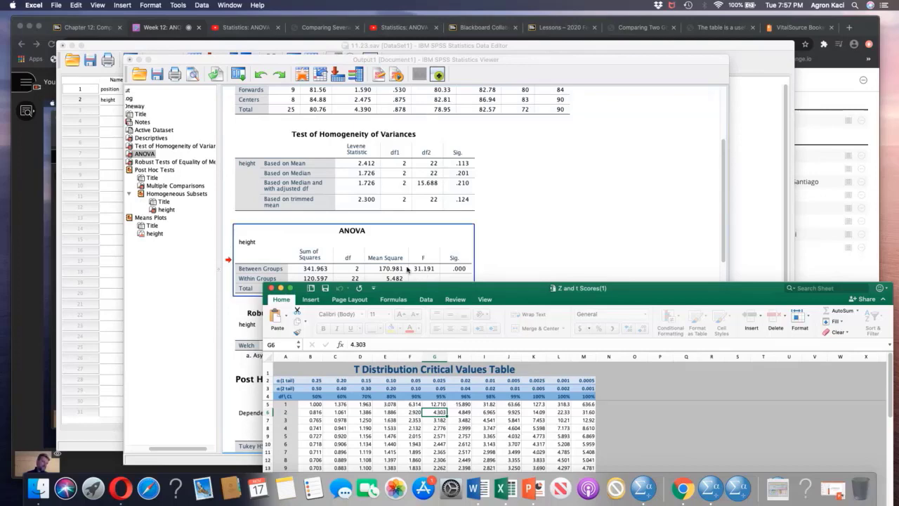
Switch back to the SPSS output and review the ANOVA significance and the group means in the Descriptives table.
left_click(532, 253)
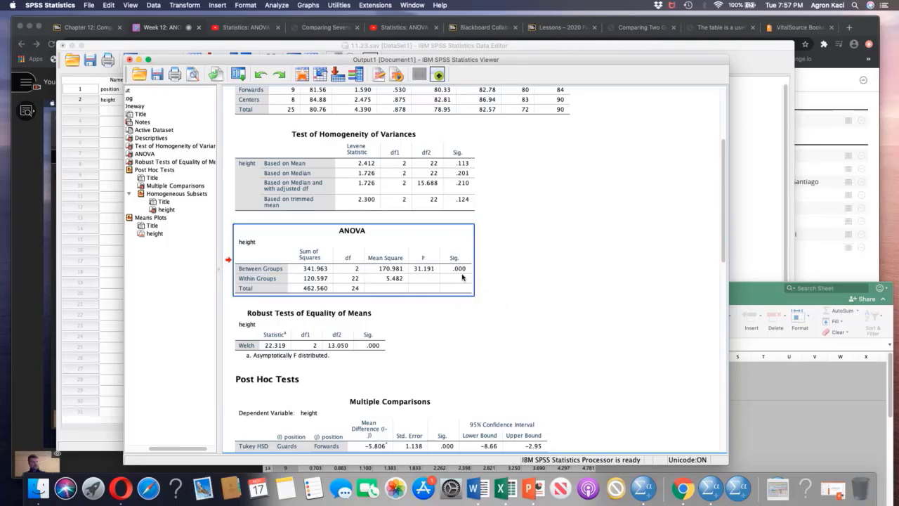
scroll(624, 292, "down", 2)
scroll(316, 246, "up", 8)
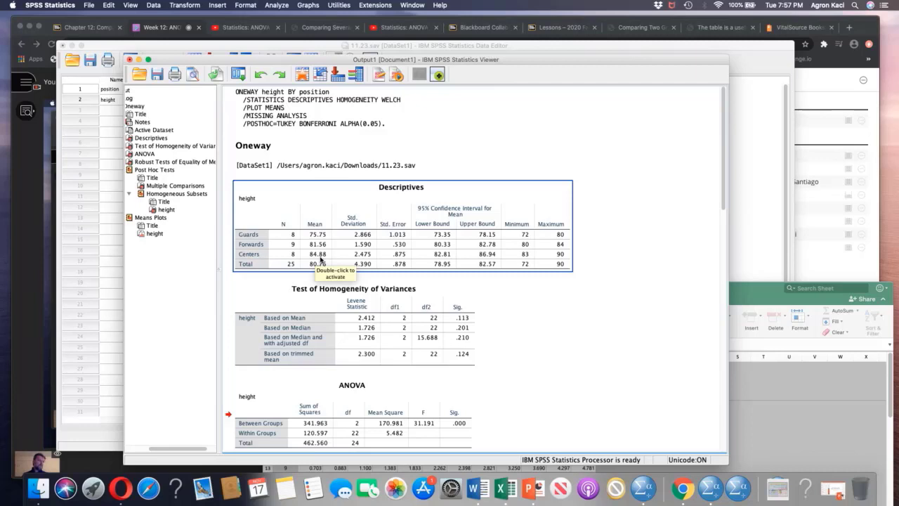
Examine the Tukey HSD and Bonferroni rows of the Multiple Comparisons table under Post Hoc Tests.
left_click(596, 345)
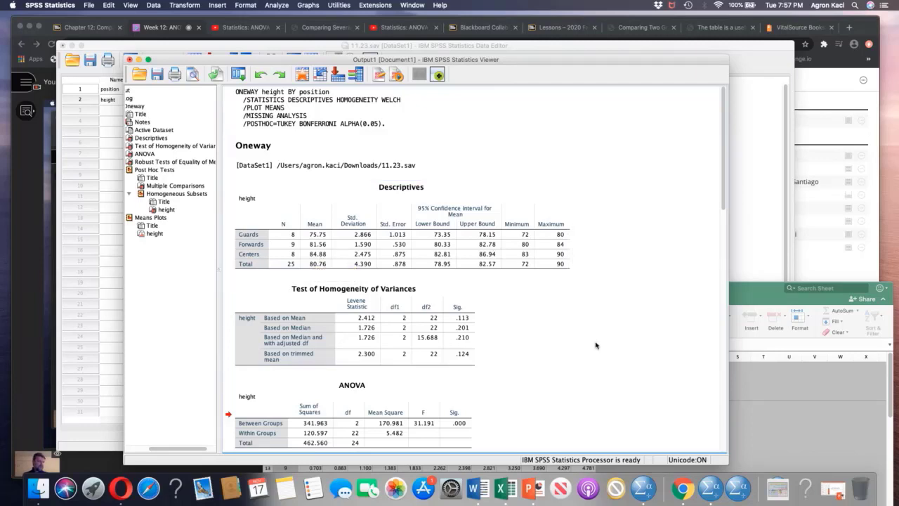
scroll(595, 343, "down", 10)
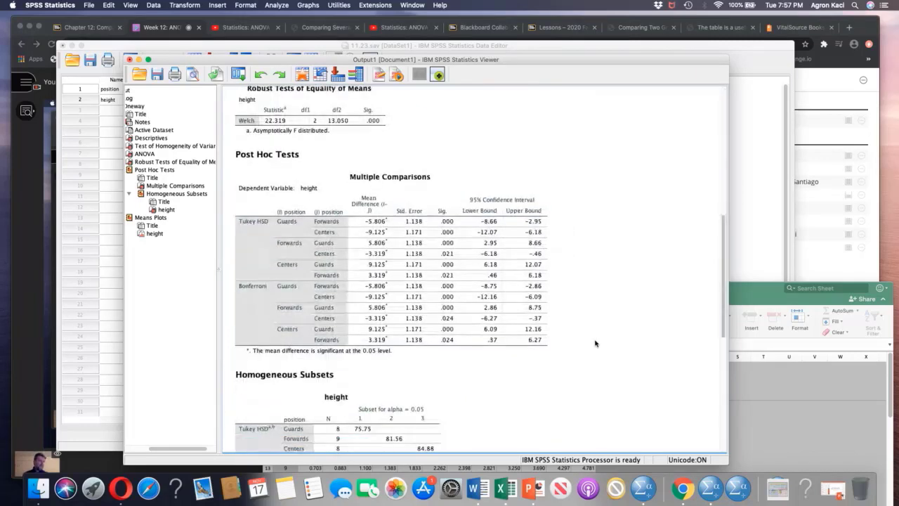
left_click(318, 244)
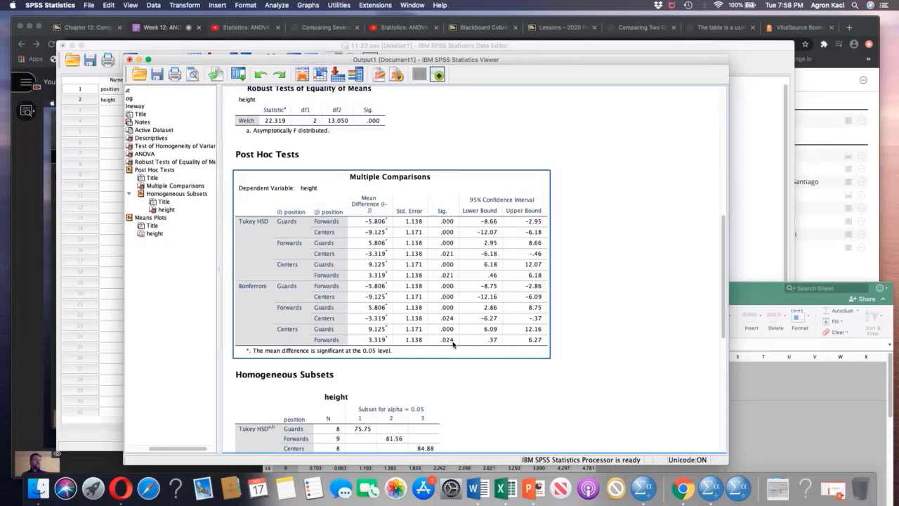
Examine the Tukey HSD homogeneous subsets table for height, just above the means plot.
left_click(521, 373)
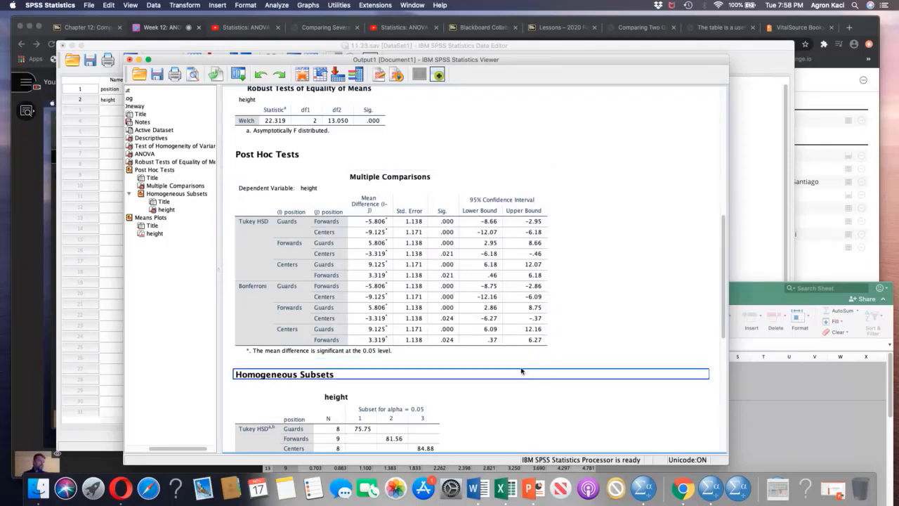
scroll(521, 371, "down", 8)
left_click(261, 178)
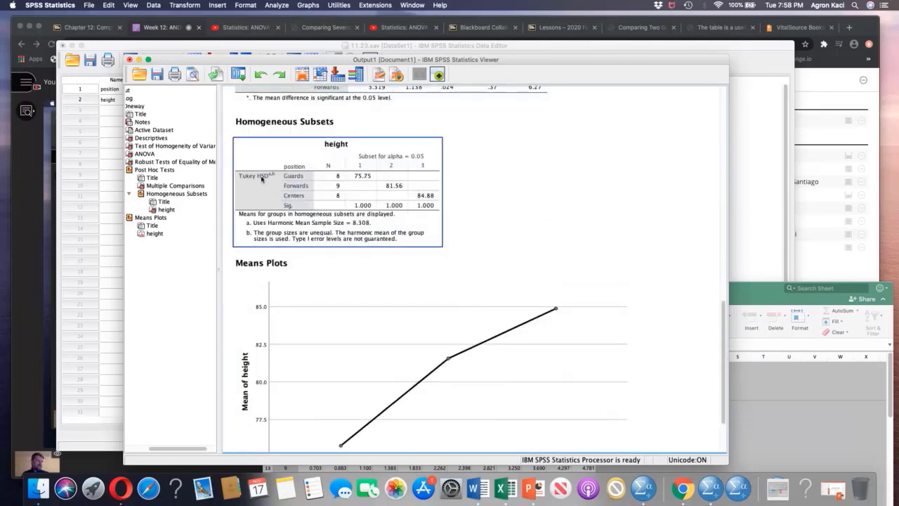